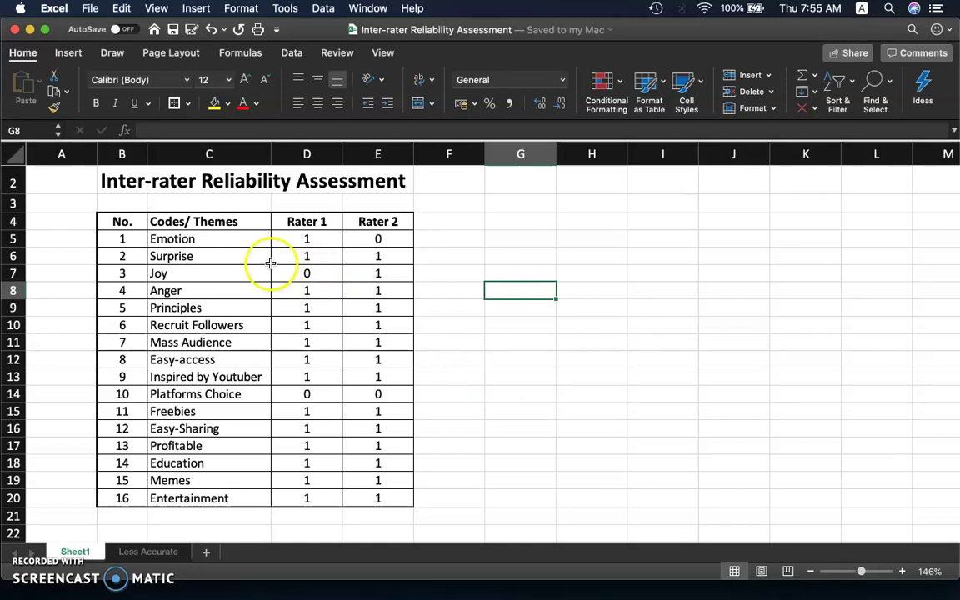
- Point out the table title, the codes list and Rater 1's score for Emotion
{"action": "left_click_drag", "start_coordinate": [224, 242], "coordinate": [201, 497]}
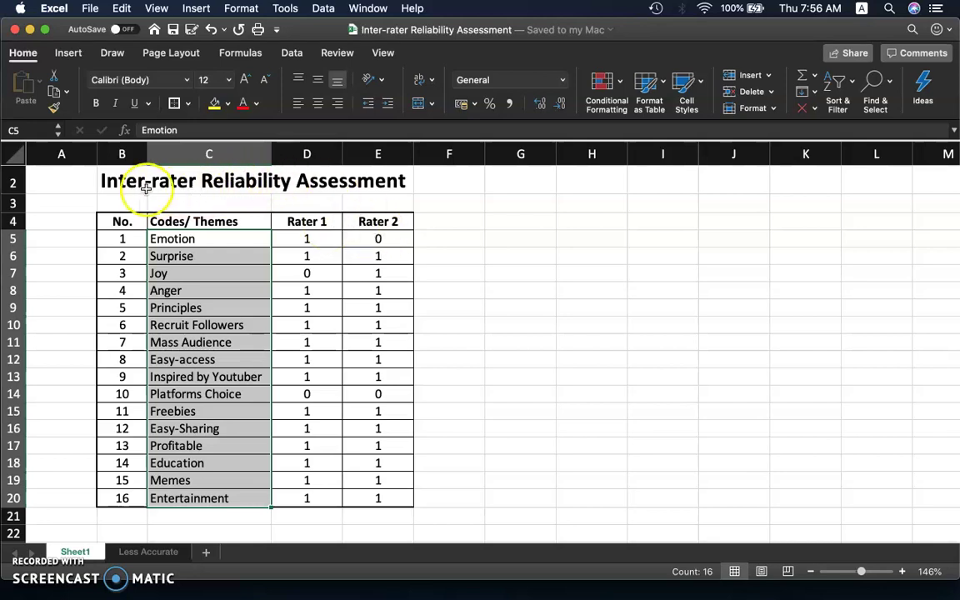
{"action": "left_click", "coordinate": [231, 180]}
{"action": "left_click", "coordinate": [128, 177]}
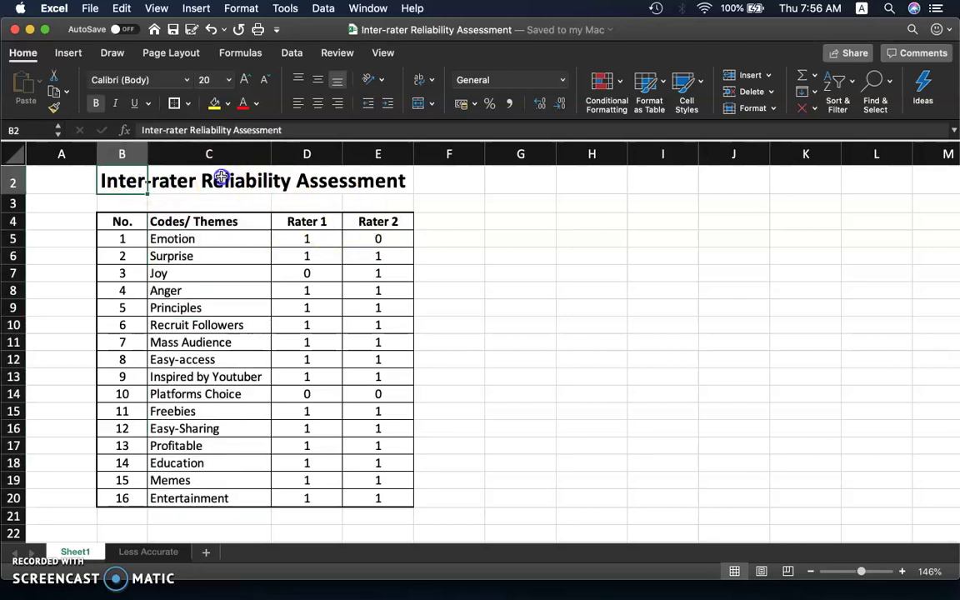
{"action": "left_click", "coordinate": [221, 178]}
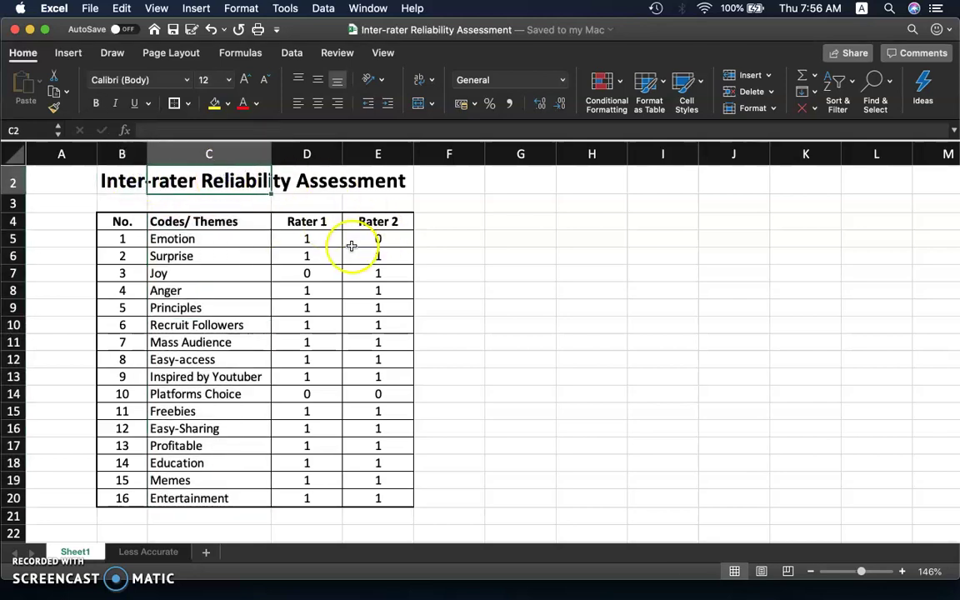
{"action": "left_click", "coordinate": [246, 239]}
{"action": "left_click", "coordinate": [307, 221]}
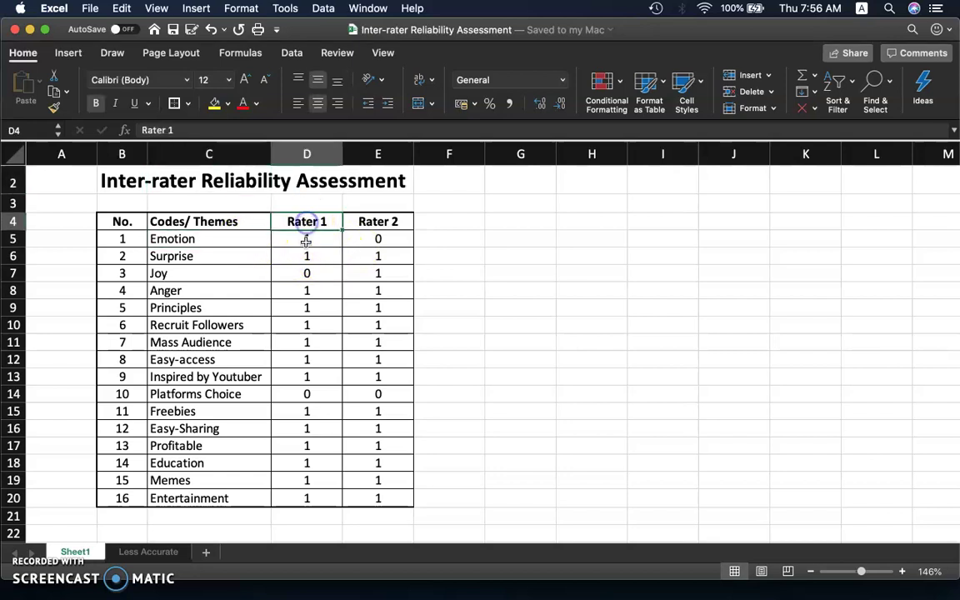
{"action": "left_click", "coordinate": [307, 237]}
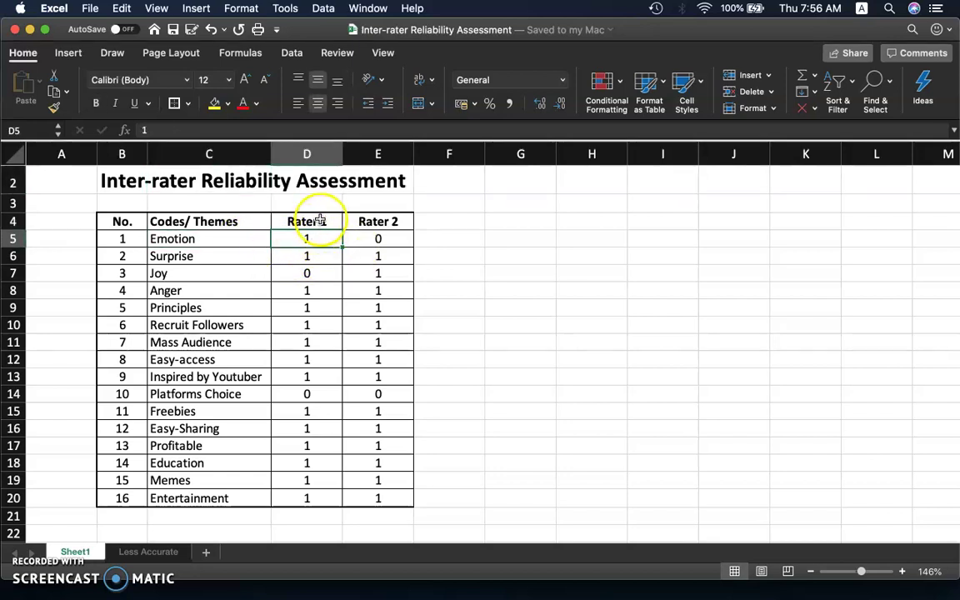
{"action": "left_click", "coordinate": [320, 220]}
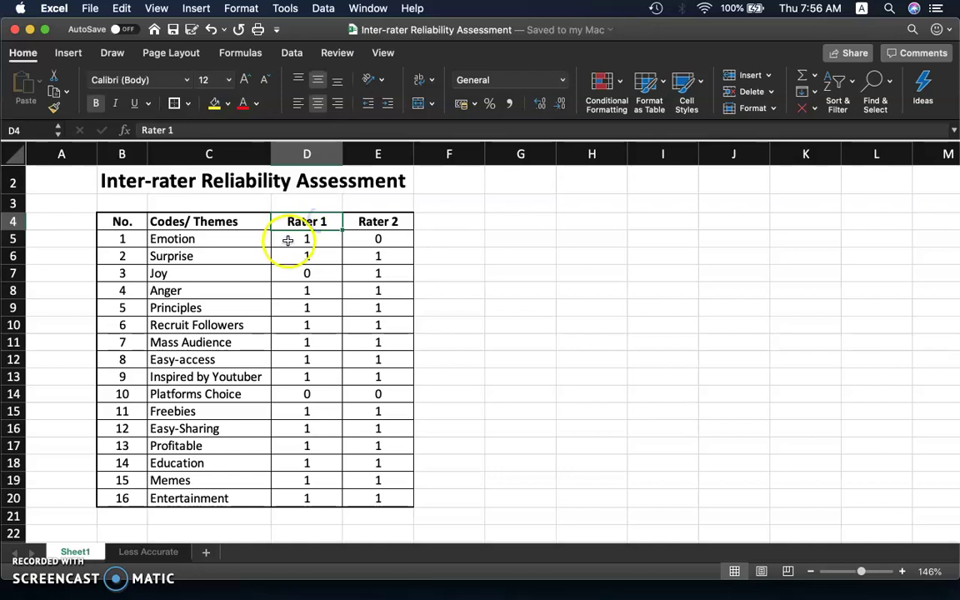
{"action": "left_click", "coordinate": [215, 239]}
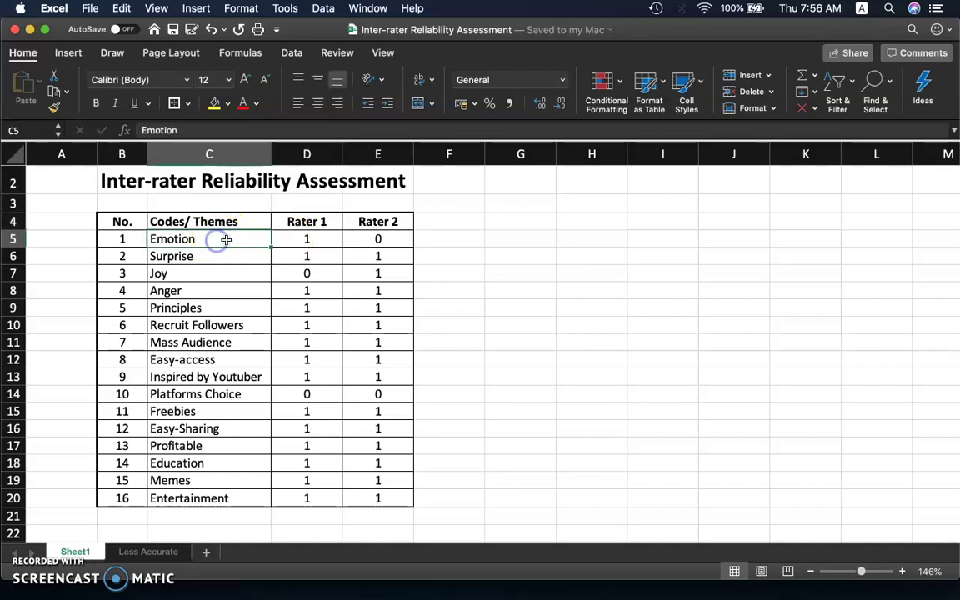
{"action": "left_click", "coordinate": [307, 240]}
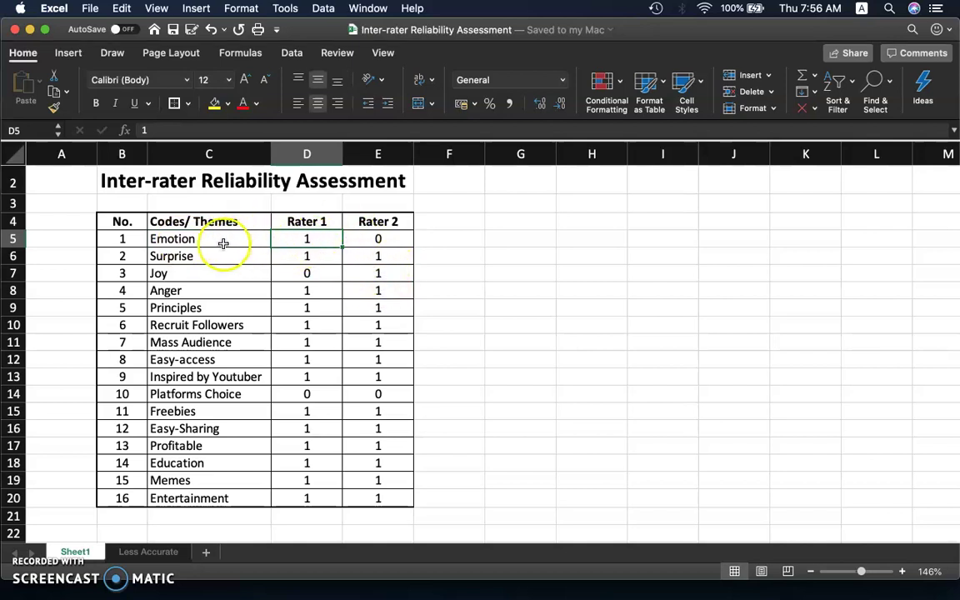
{"action": "left_click", "coordinate": [377, 239]}
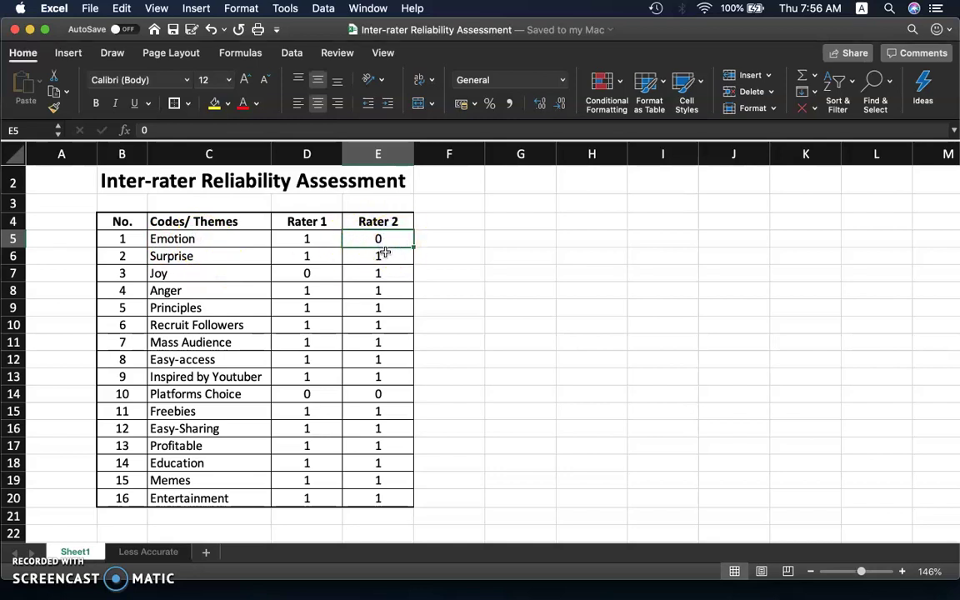
{"action": "left_click", "coordinate": [310, 222]}
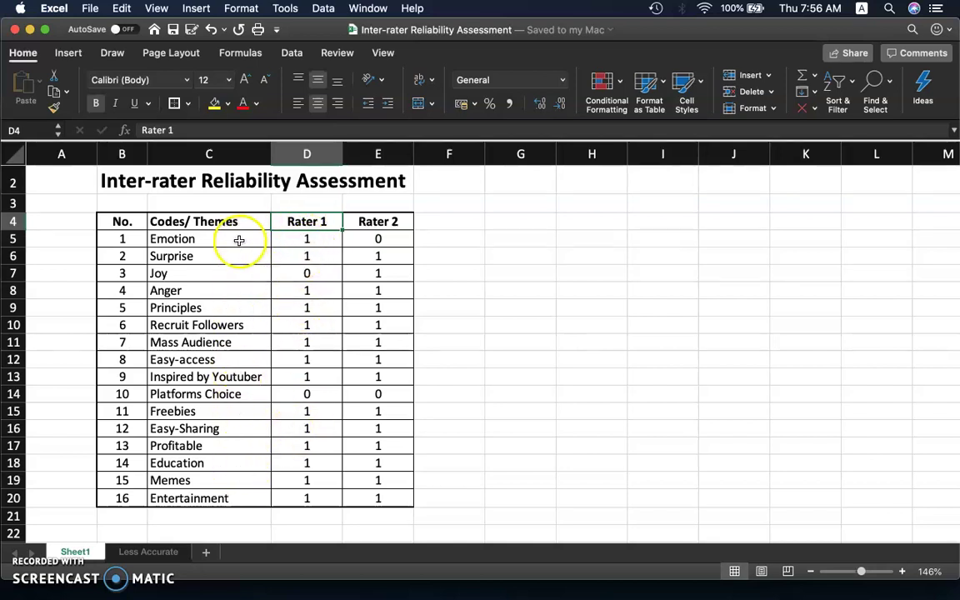
{"action": "left_click_drag", "start_coordinate": [234, 239], "coordinate": [230, 498]}
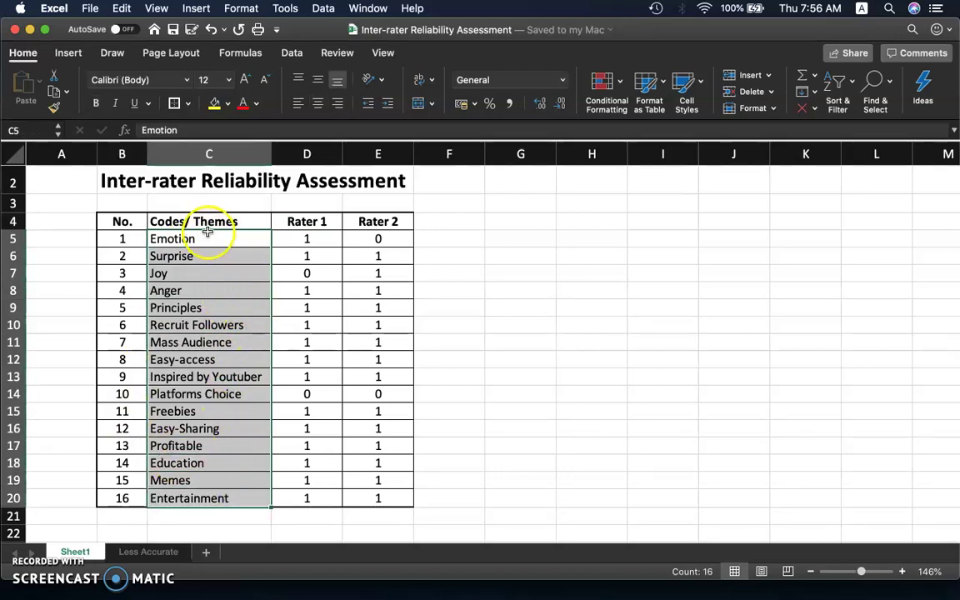
- Compare both raters' scores for Emotion, Surprise and Joy
{"action": "left_click", "coordinate": [325, 242]}
{"action": "left_click", "coordinate": [323, 253]}
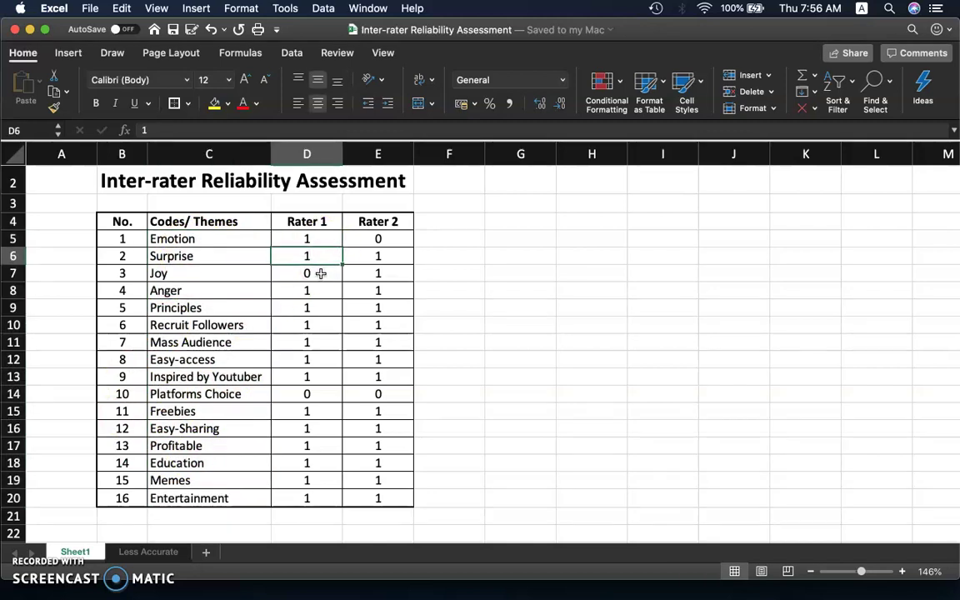
{"action": "left_click", "coordinate": [321, 276]}
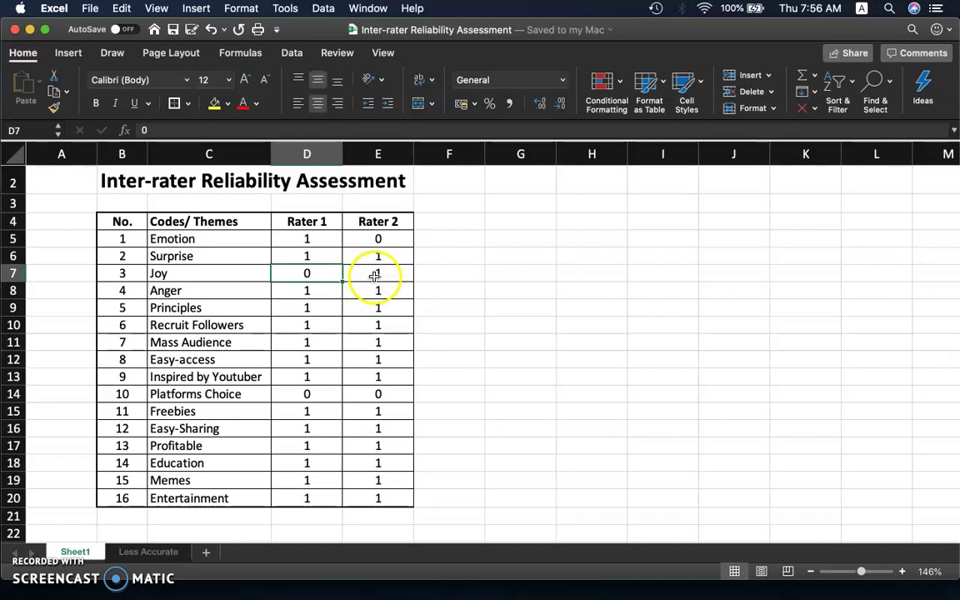
{"action": "mouse_move", "coordinate": [315, 243]}
{"action": "left_mouse_down"}
{"action": "mouse_move", "coordinate": [380, 315]}
{"action": "mouse_move", "coordinate": [367, 446]}
{"action": "mouse_move", "coordinate": [373, 500]}
{"action": "left_mouse_up"}
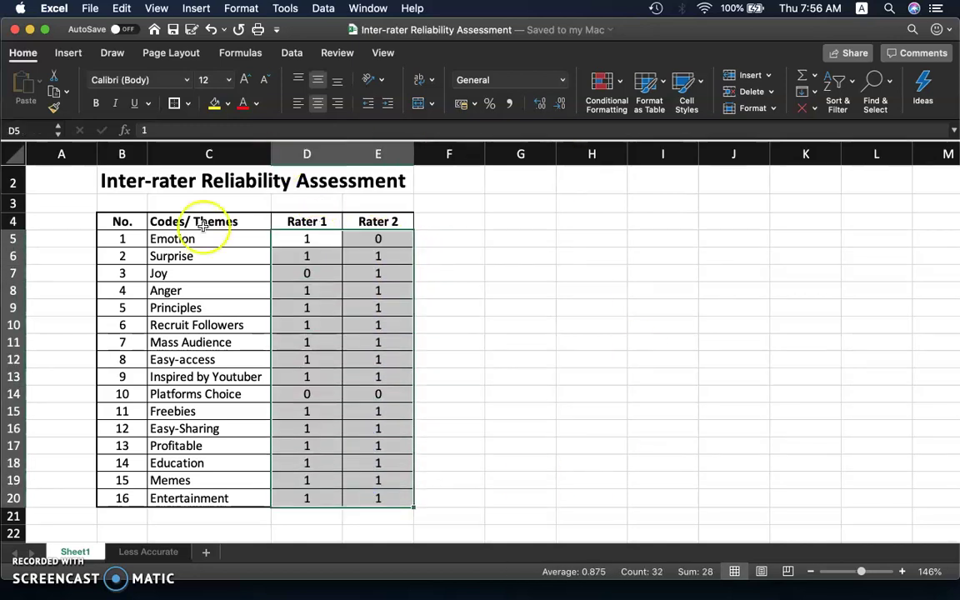
{"action": "left_click", "coordinate": [325, 238]}
{"action": "left_click", "coordinate": [388, 238]}
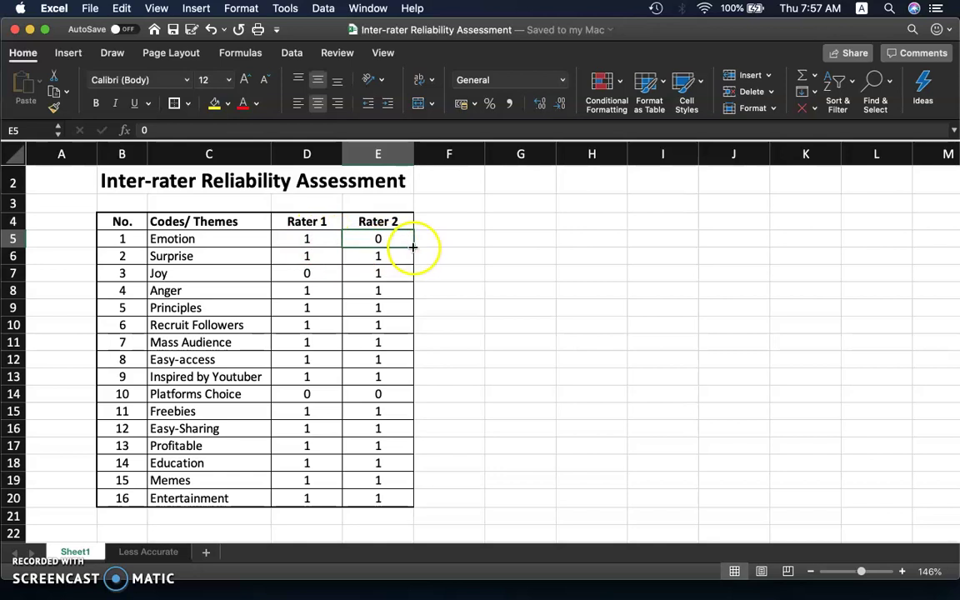
{"action": "left_click_drag", "start_coordinate": [321, 238], "coordinate": [367, 238]}
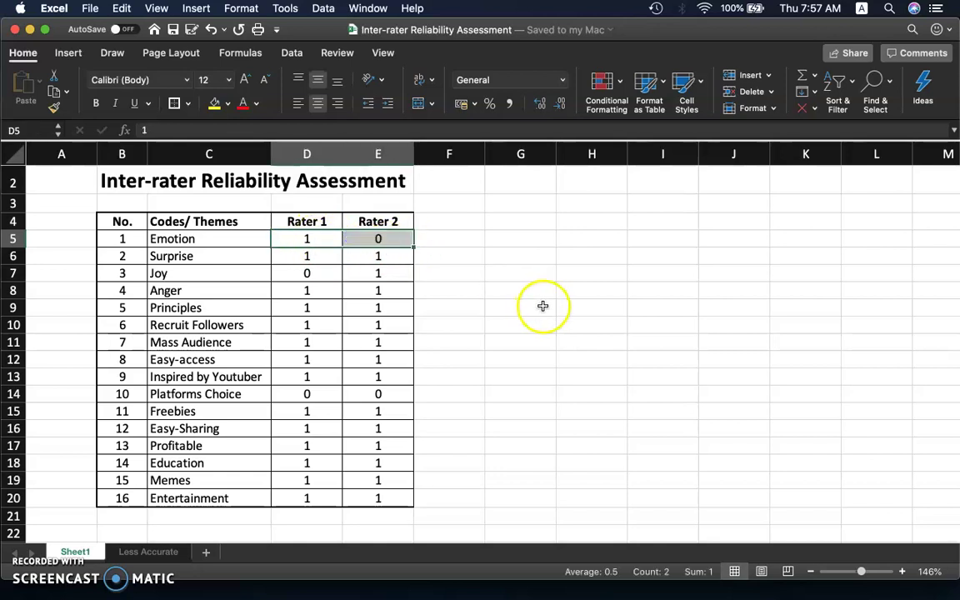
{"action": "left_click", "coordinate": [319, 257]}
{"action": "left_click_drag", "start_coordinate": [350, 260], "coordinate": [371, 258]}
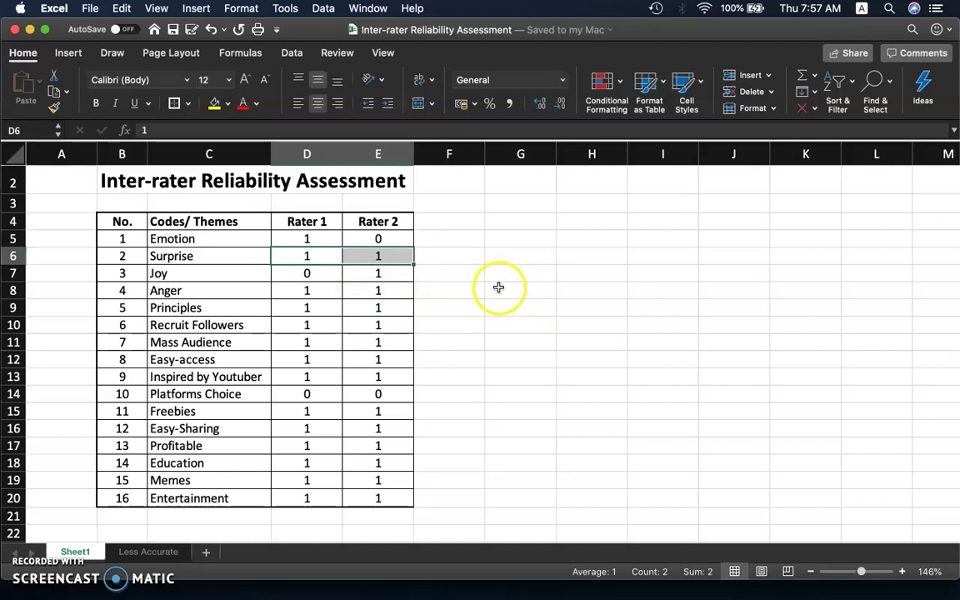
- Label Emotion 'Disagreement' in F5 and Surprise 'Agreement' in F6, widening column F
{"action": "left_click", "coordinate": [464, 239]}
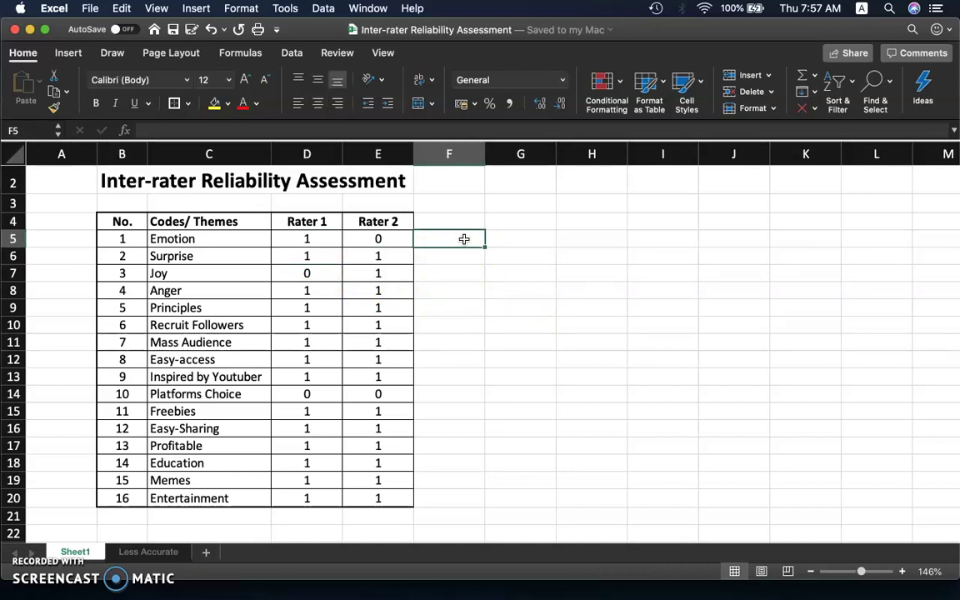
{"action": "type", "text": "Disagreement"}
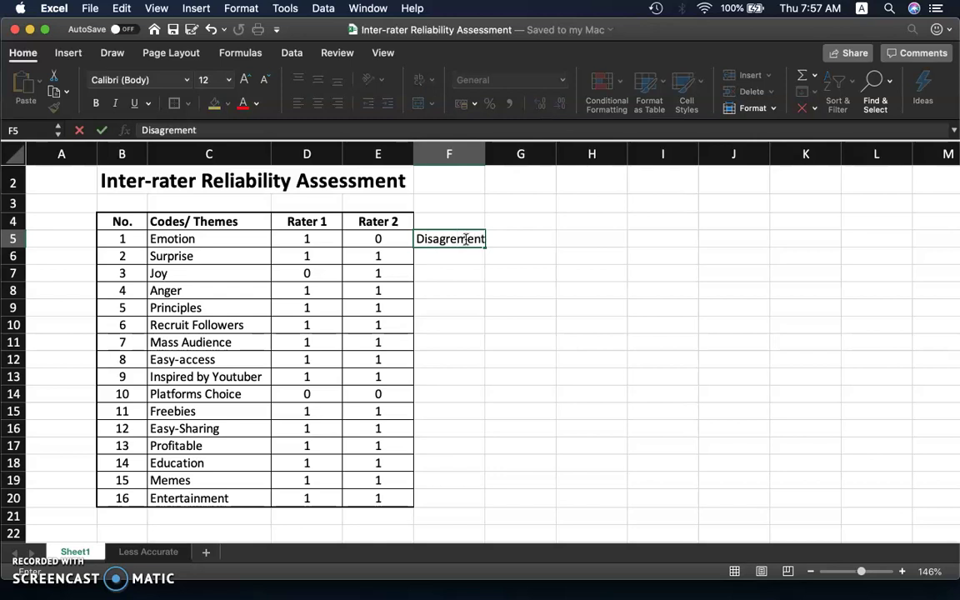
{"action": "left_click", "coordinate": [466, 240]}
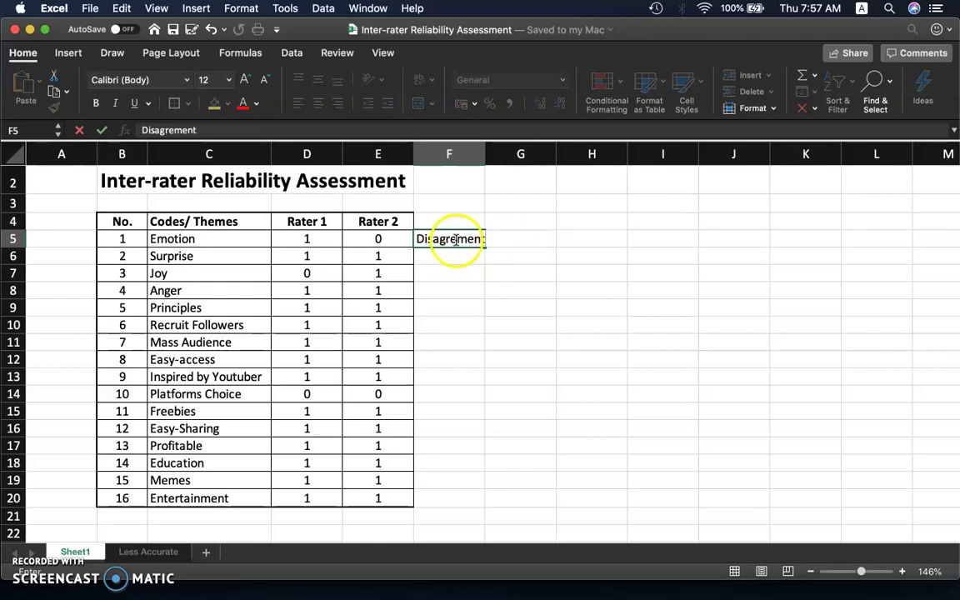
{"action": "key", "text": "Return"}
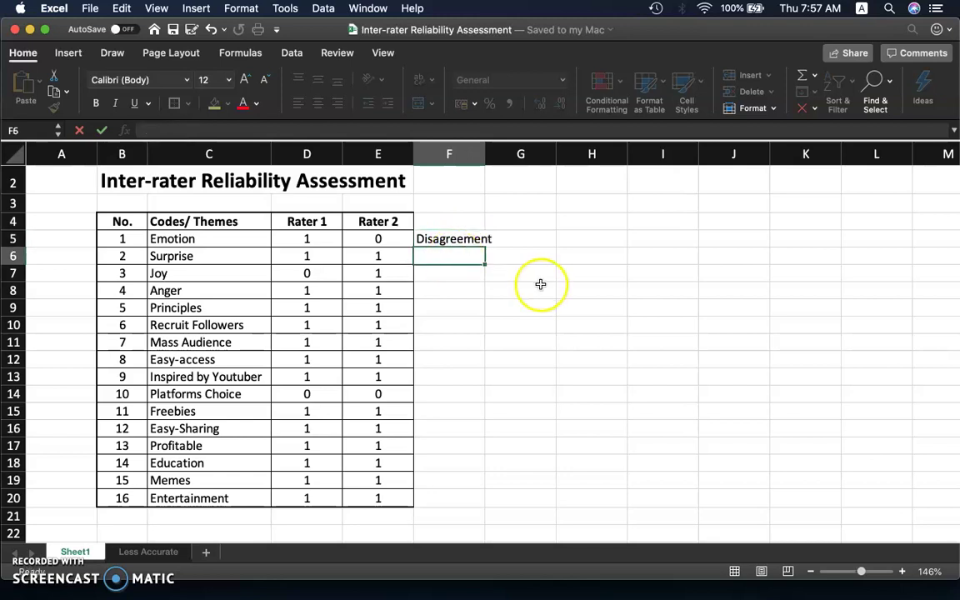
{"action": "type", "text": "Agreement"}
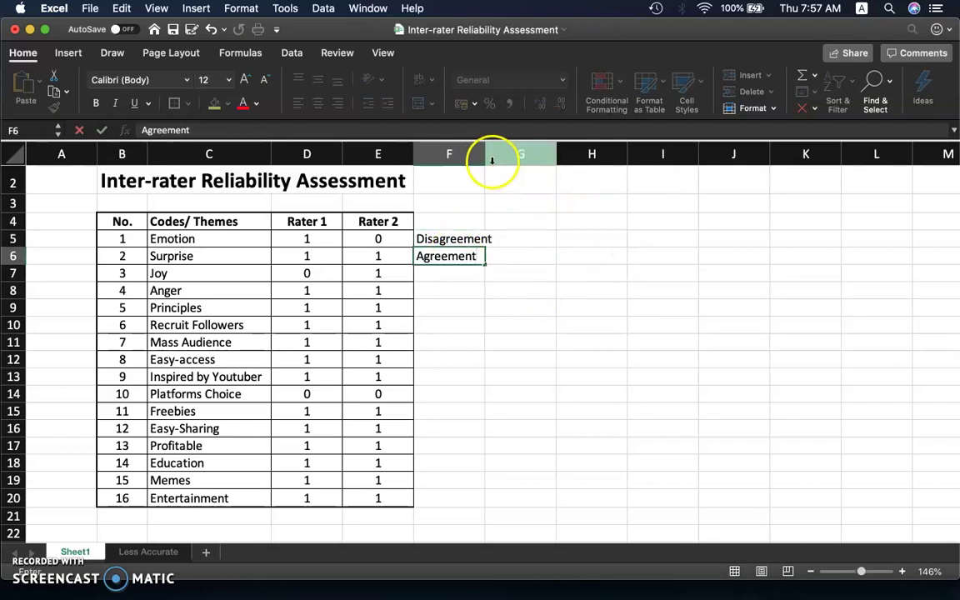
{"action": "left_click", "coordinate": [490, 154]}
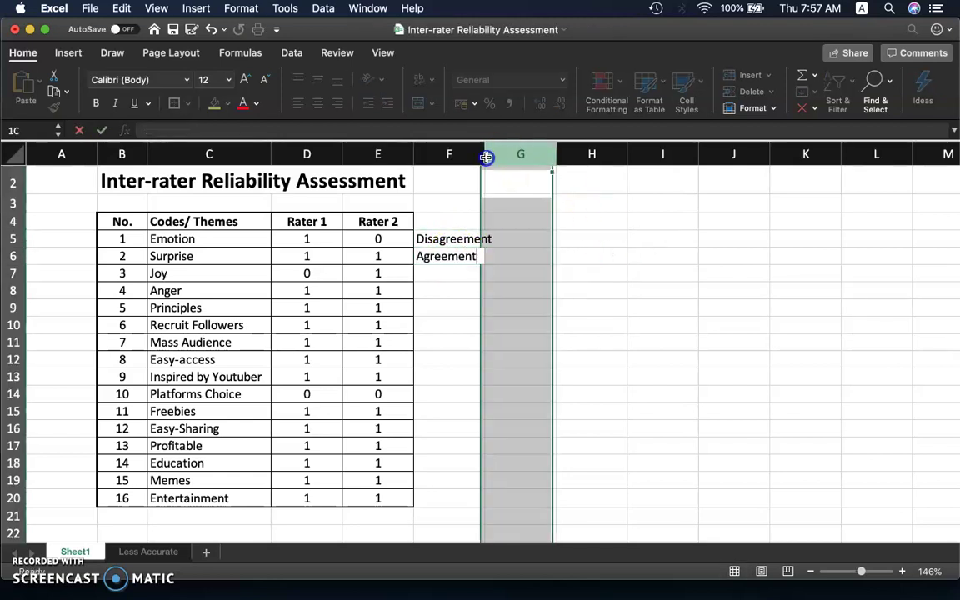
{"action": "mouse_move", "coordinate": [493, 155]}
{"action": "left_mouse_down"}
{"action": "mouse_move", "coordinate": [486, 153]}
{"action": "mouse_move", "coordinate": [500, 153]}
{"action": "left_mouse_up"}
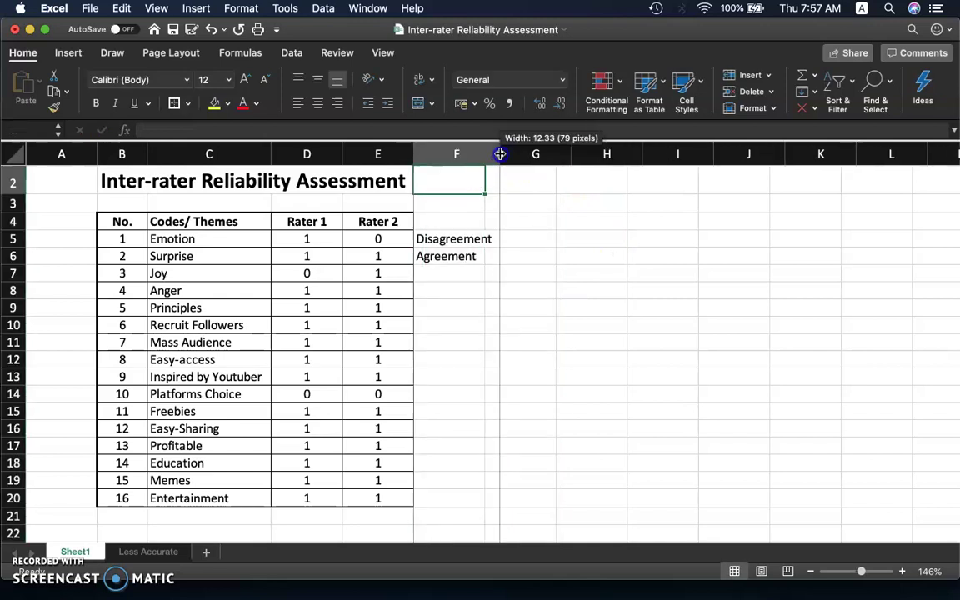
{"action": "left_click", "coordinate": [535, 308]}
- Copy 'Disagreement' into F7 for Joy and label Platforms Choice 'Agreement' in F14
{"action": "left_click", "coordinate": [358, 277]}
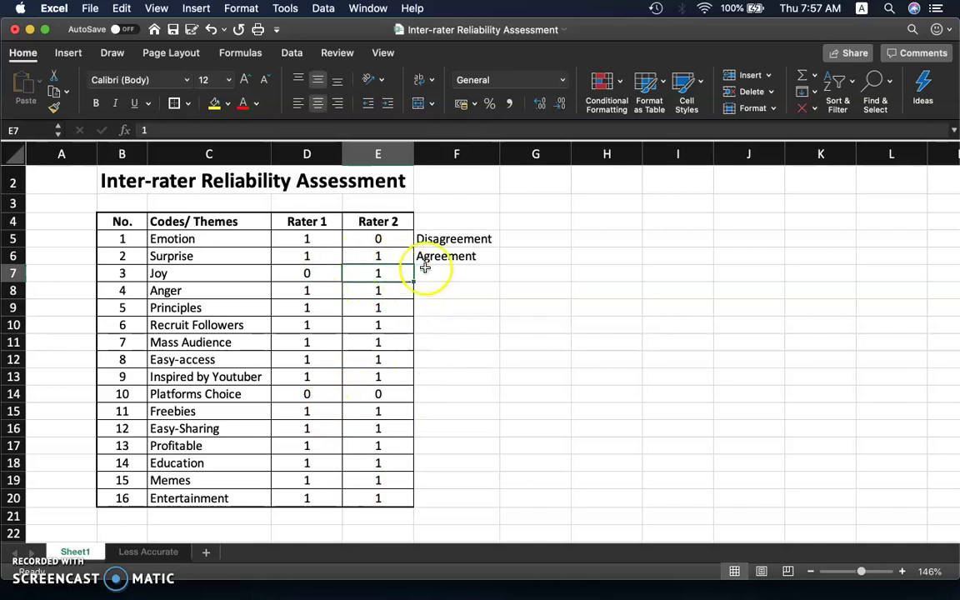
{"action": "key", "text": "Up"}
{"action": "key", "text": "Up"}
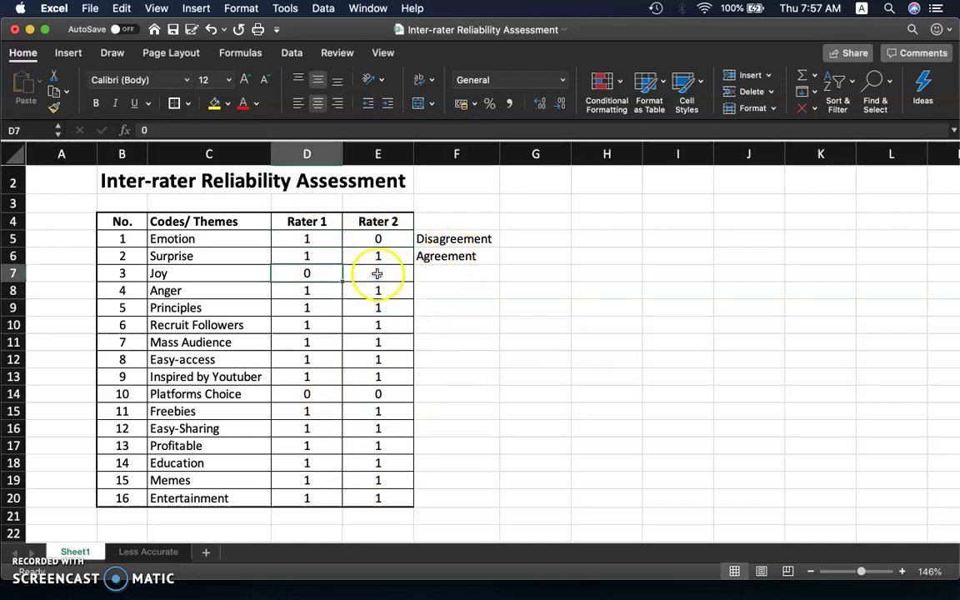
{"action": "left_click", "coordinate": [442, 240]}
{"action": "key", "text": "super+c"}
{"action": "left_click", "coordinate": [443, 271]}
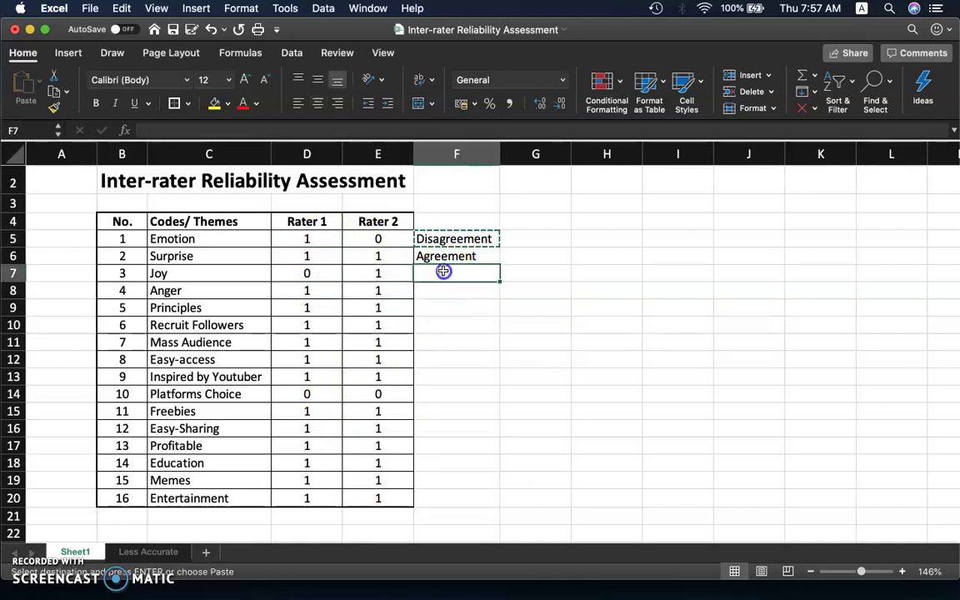
{"action": "key", "text": "super+v"}
{"action": "left_click", "coordinate": [337, 390]}
{"action": "left_click", "coordinate": [382, 397]}
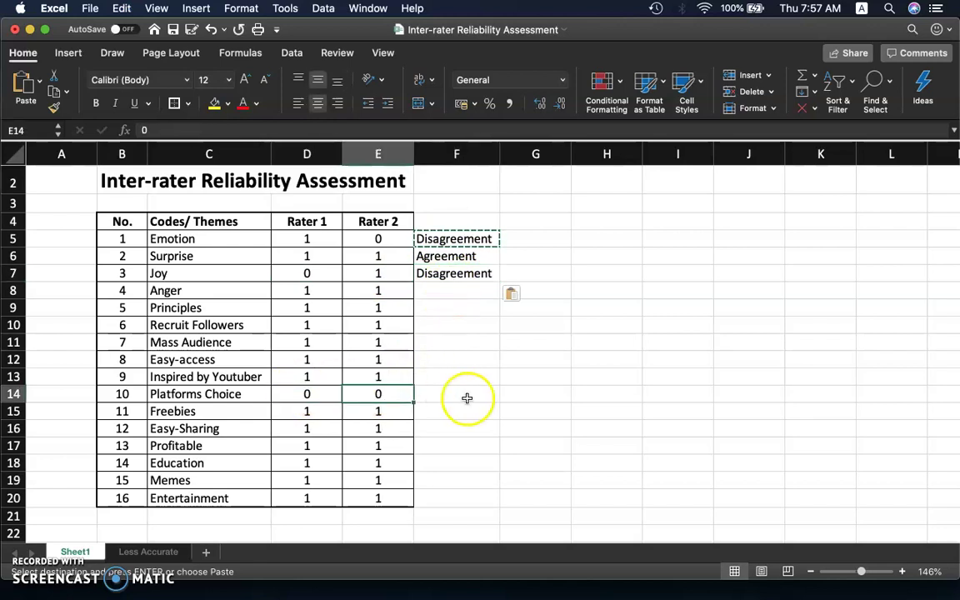
{"action": "left_click", "coordinate": [466, 397]}
{"action": "type", "text": "Agreement"}
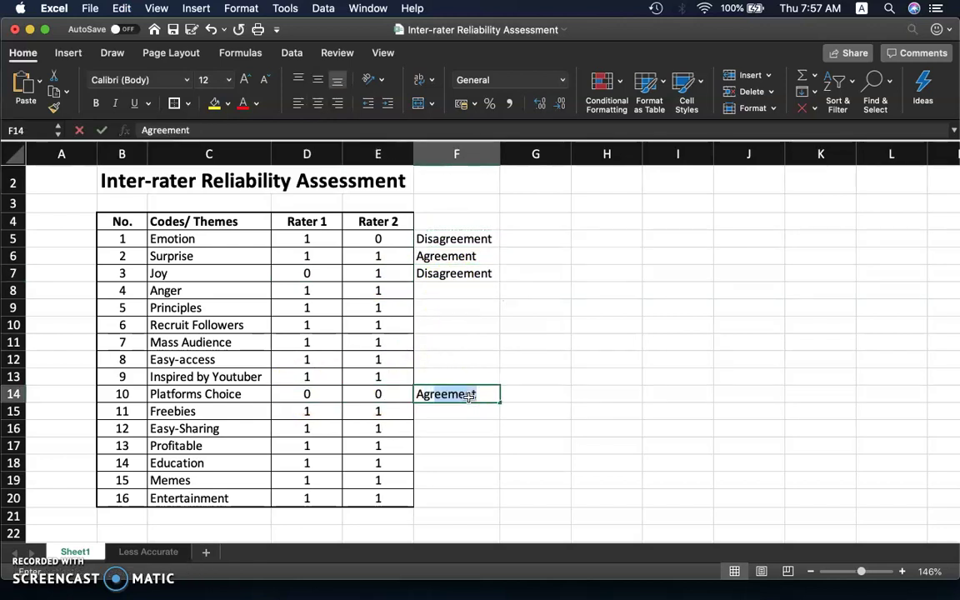
{"action": "key", "text": "Return"}
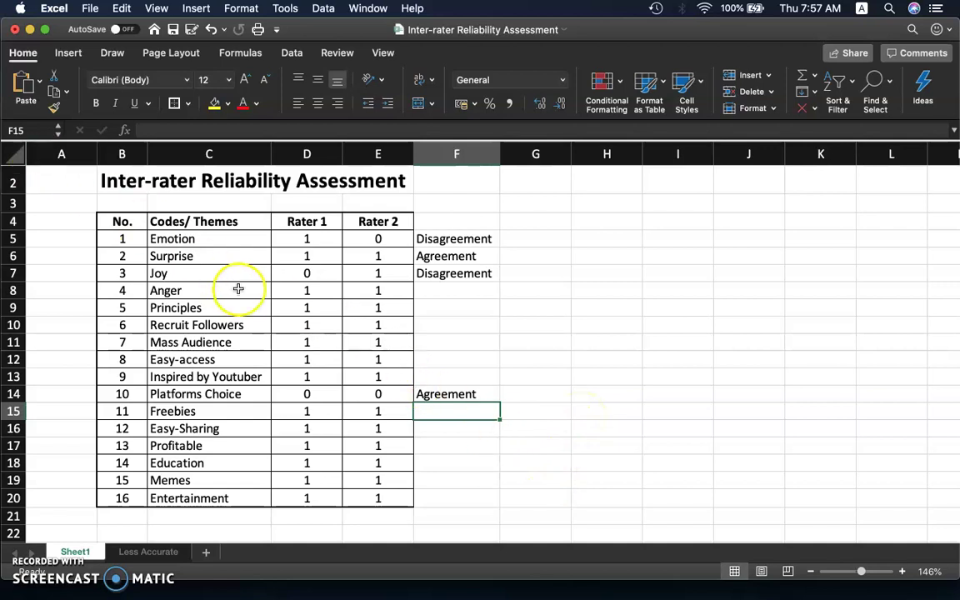
- Select the codes and rater scores, dismissing the warning from an accidental paste
{"action": "left_click", "coordinate": [205, 241]}
{"action": "left_click_drag", "start_coordinate": [205, 241], "coordinate": [377, 395]}
{"action": "left_click", "coordinate": [200, 243]}
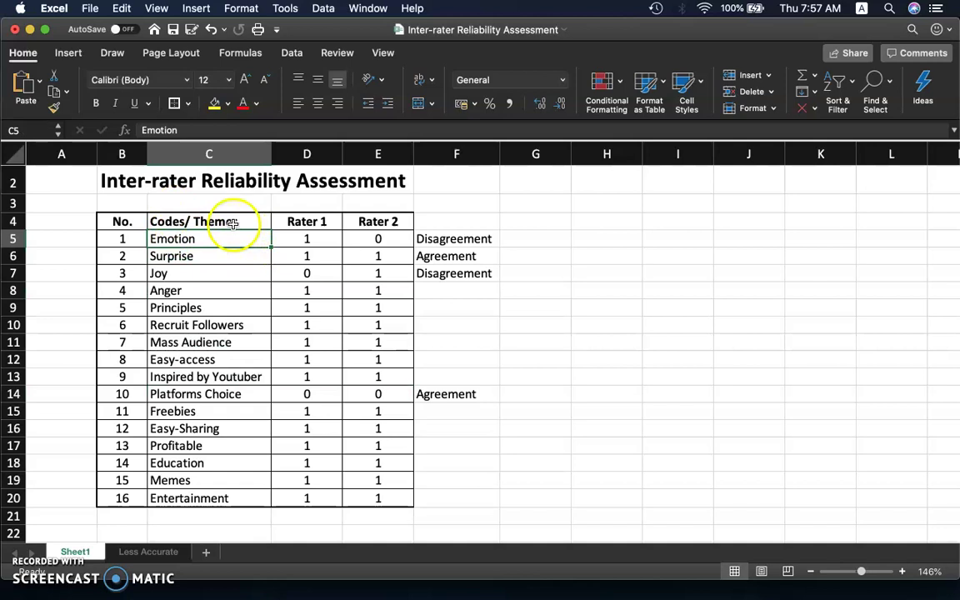
{"action": "left_click_drag", "start_coordinate": [227, 221], "coordinate": [373, 221]}
{"action": "left_click_drag", "start_coordinate": [206, 240], "coordinate": [373, 494]}
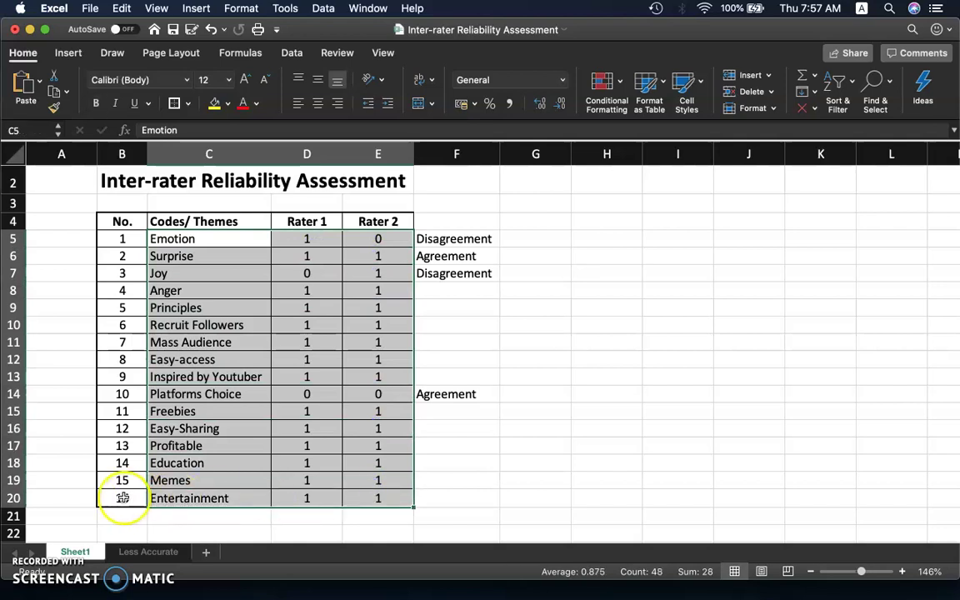
{"action": "right_click", "coordinate": [372, 501]}
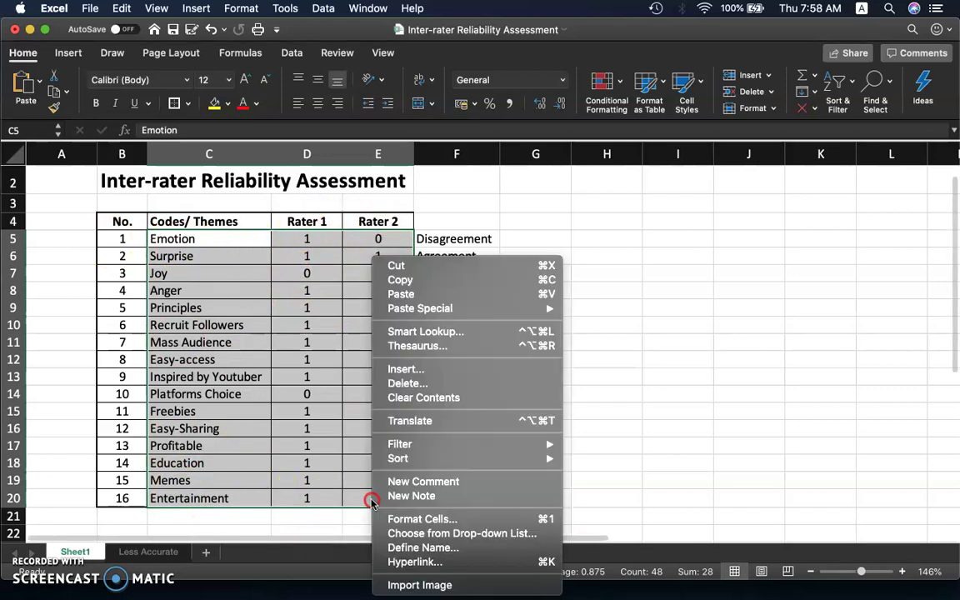
{"action": "left_click", "coordinate": [401, 294]}
{"action": "left_click", "coordinate": [511, 230]}
- Copy the 16 codes with both raters' scores (C5:E20) to the clipboard
{"action": "right_click", "coordinate": [377, 268]}
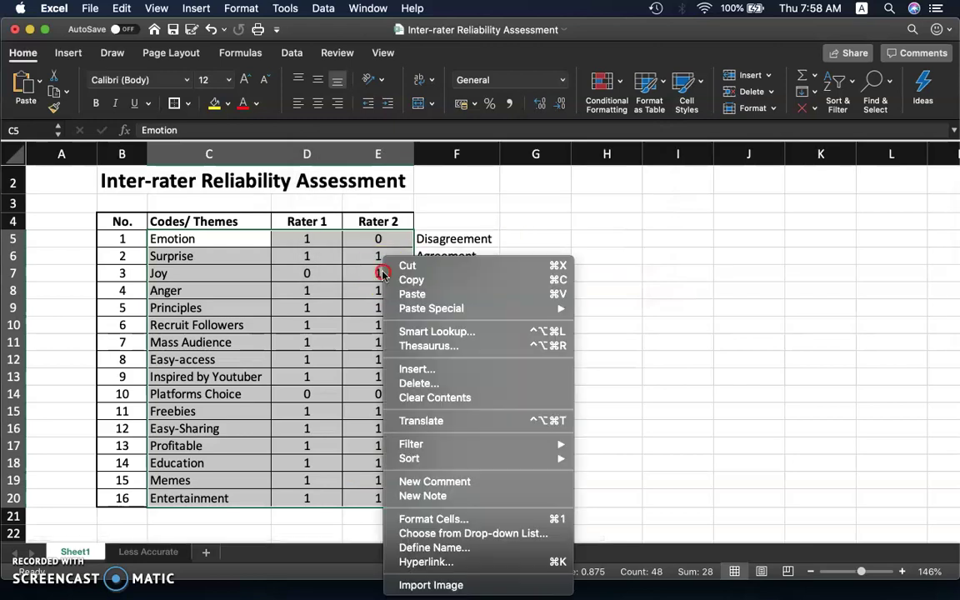
{"action": "left_click", "coordinate": [417, 282]}
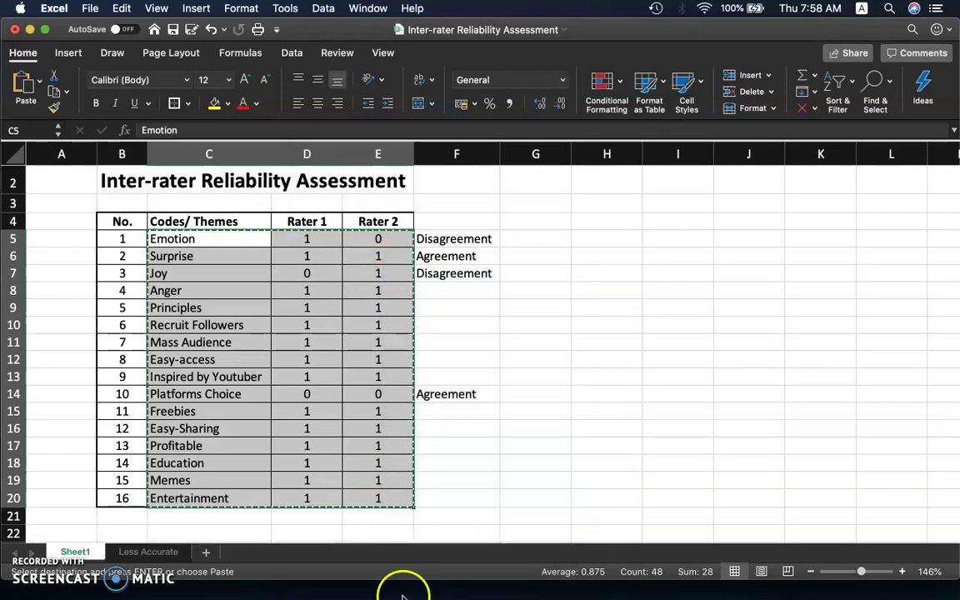
{"action": "mouse_move", "coordinate": [392, 593]}
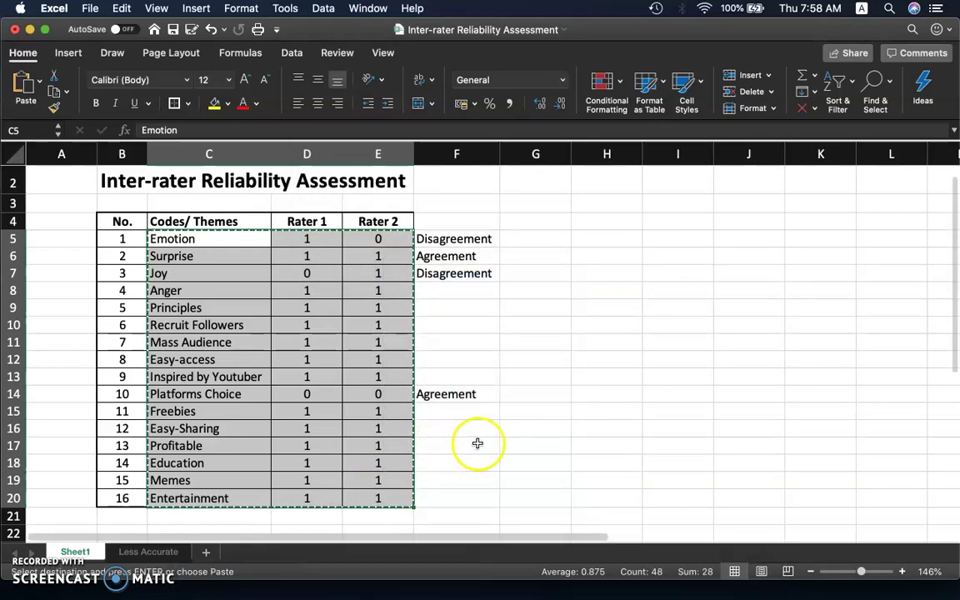
{"action": "left_click", "coordinate": [540, 373]}
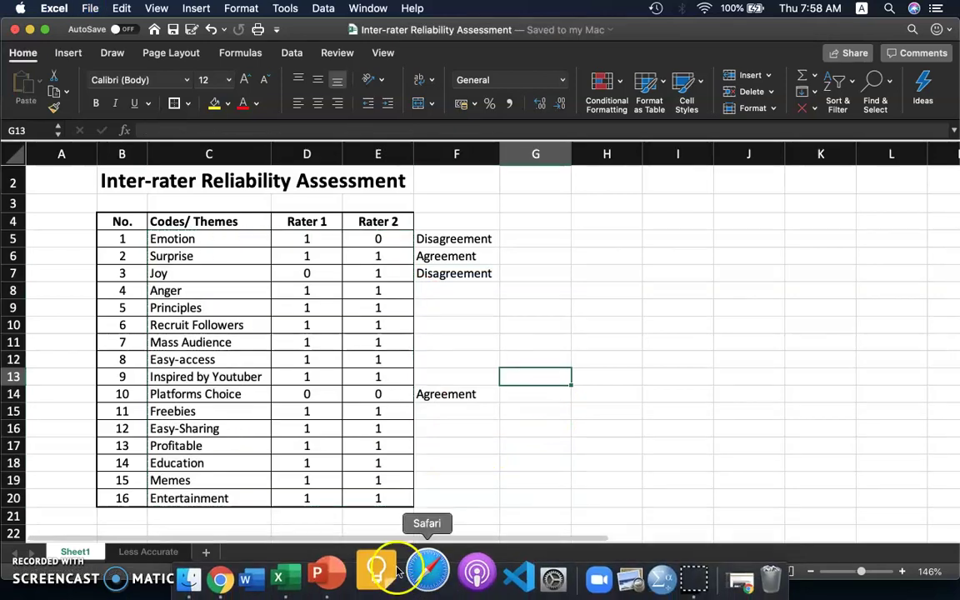
{"action": "left_click_drag", "start_coordinate": [377, 498], "coordinate": [232, 236]}
{"action": "right_click", "coordinate": [232, 236]}
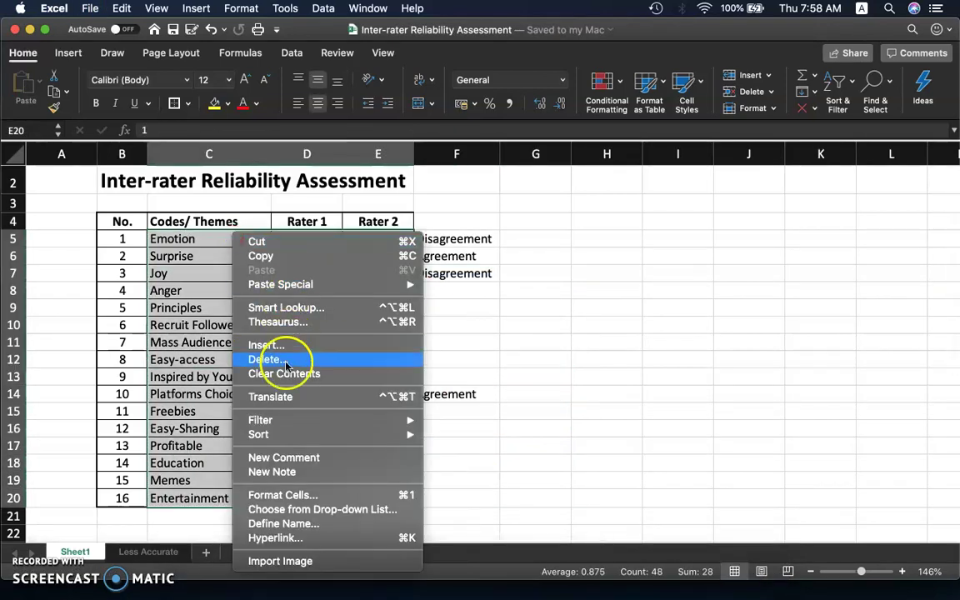
{"action": "left_click", "coordinate": [292, 262]}
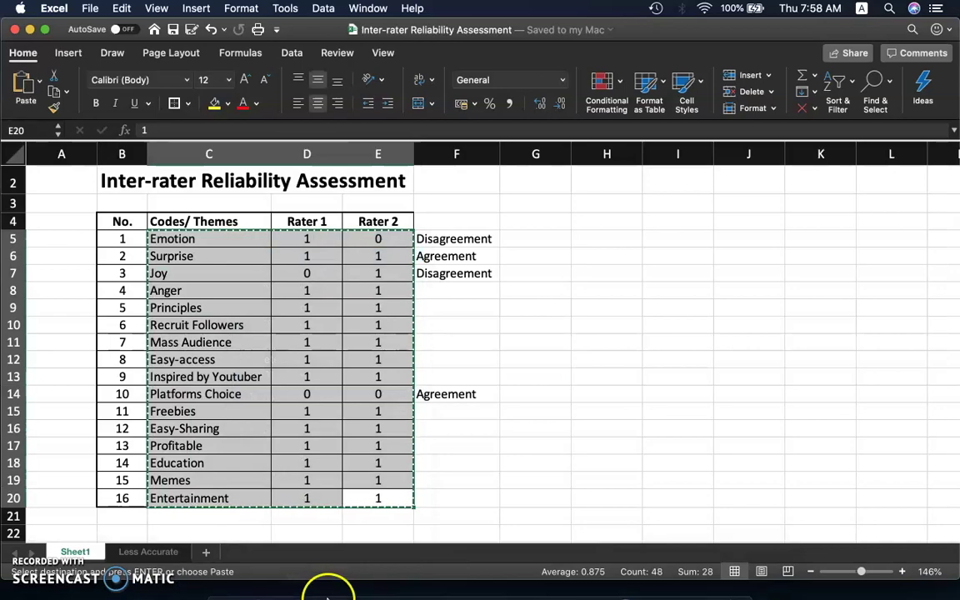
- Search Launchpad for 'spss' and launch IBM SPSS Statistics
{"action": "key", "text": "F4"}
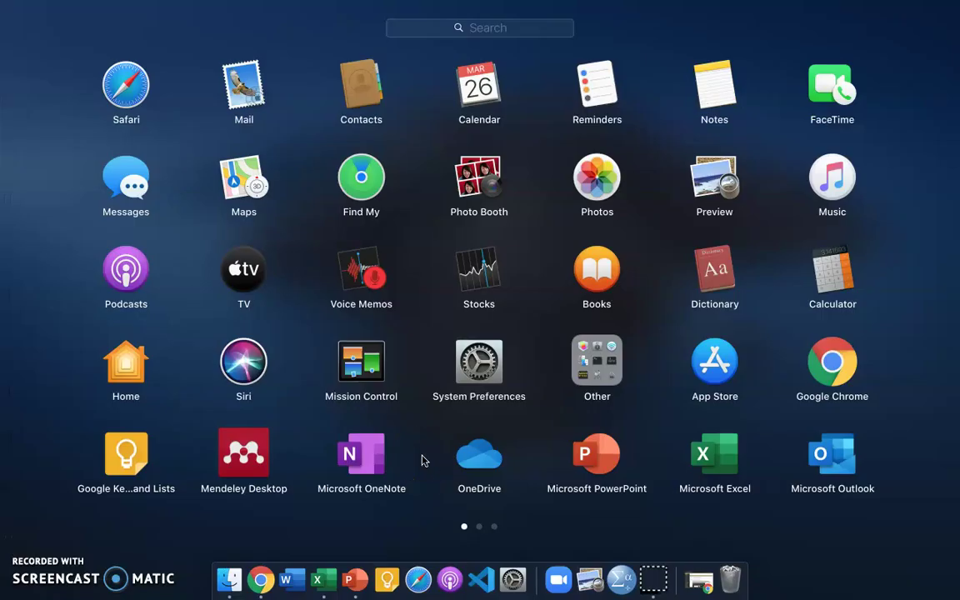
{"action": "type", "text": "spss"}
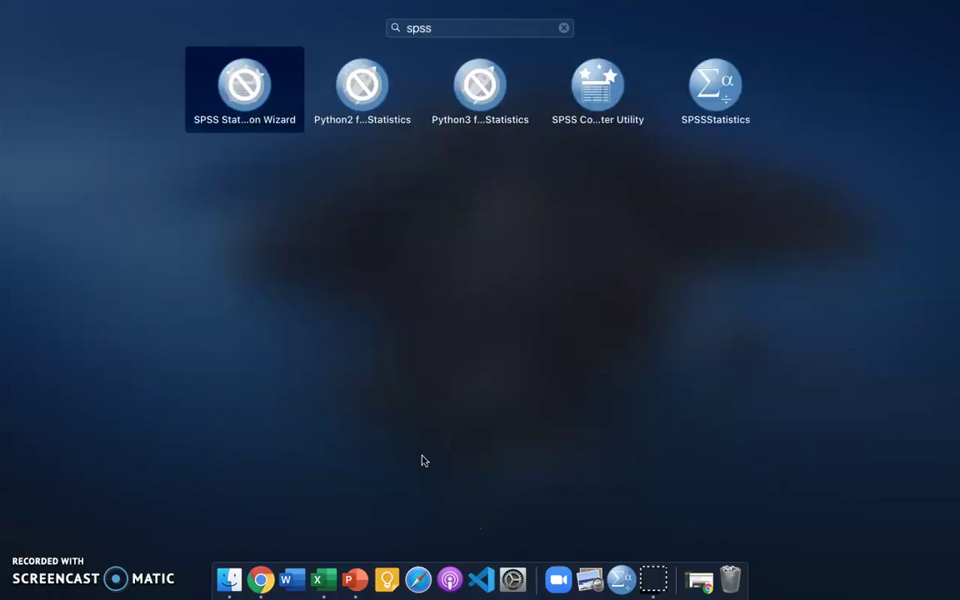
{"action": "left_click", "coordinate": [732, 84]}
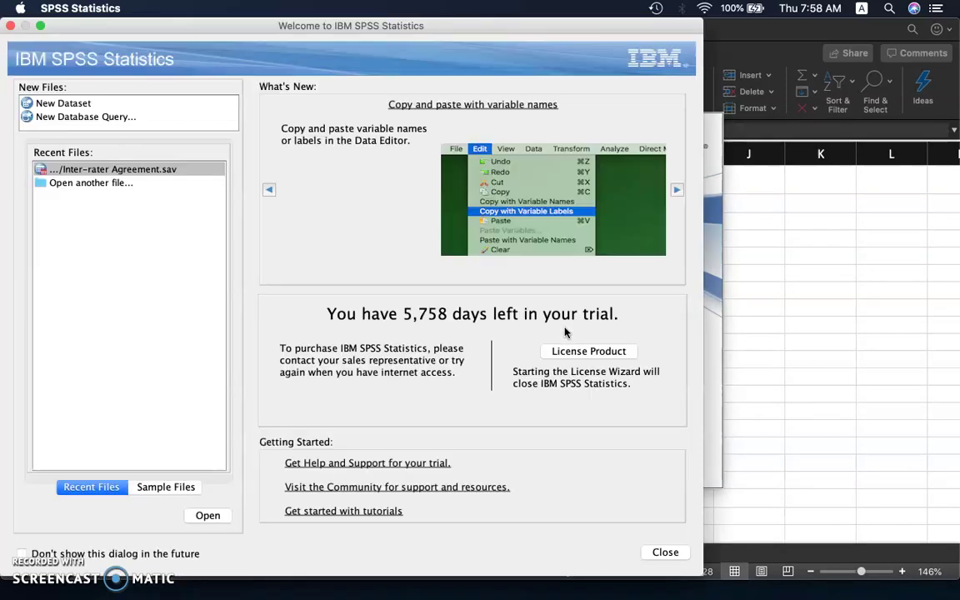
- Dismiss the welcome screen, discard the startup output, then reposition and widen the Data Editor
{"action": "left_click", "coordinate": [667, 553]}
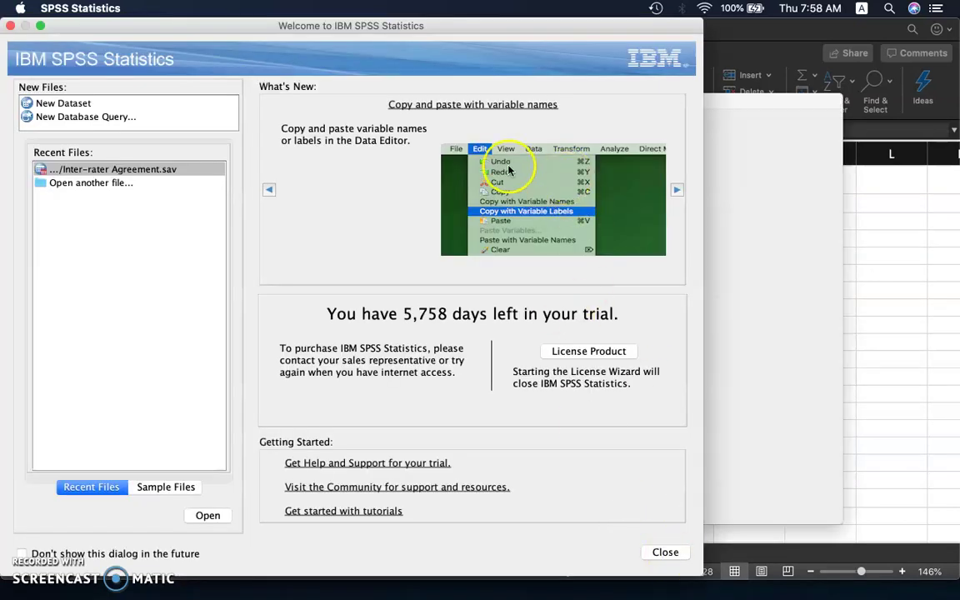
{"action": "left_click", "coordinate": [146, 119]}
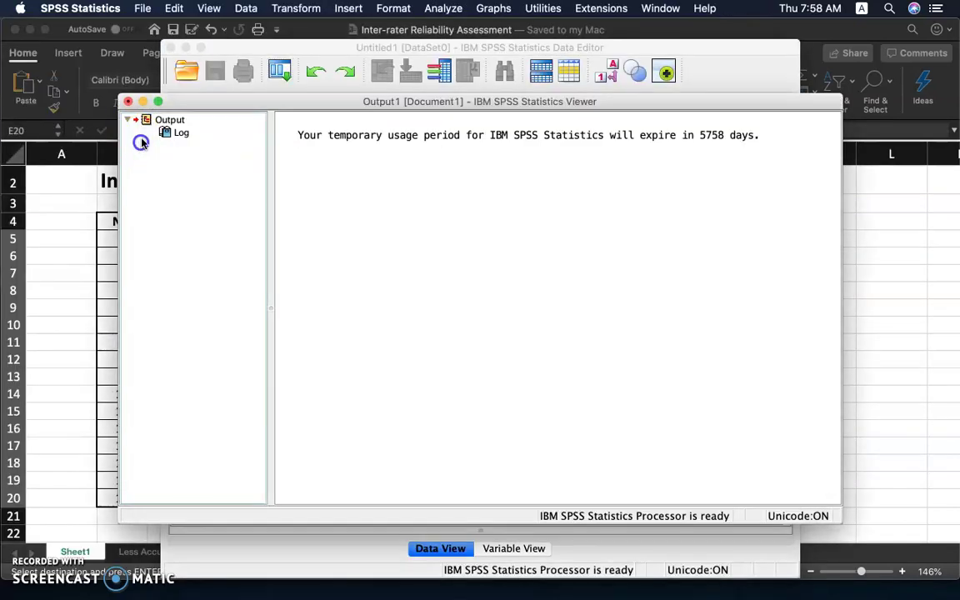
{"action": "left_click", "coordinate": [128, 102]}
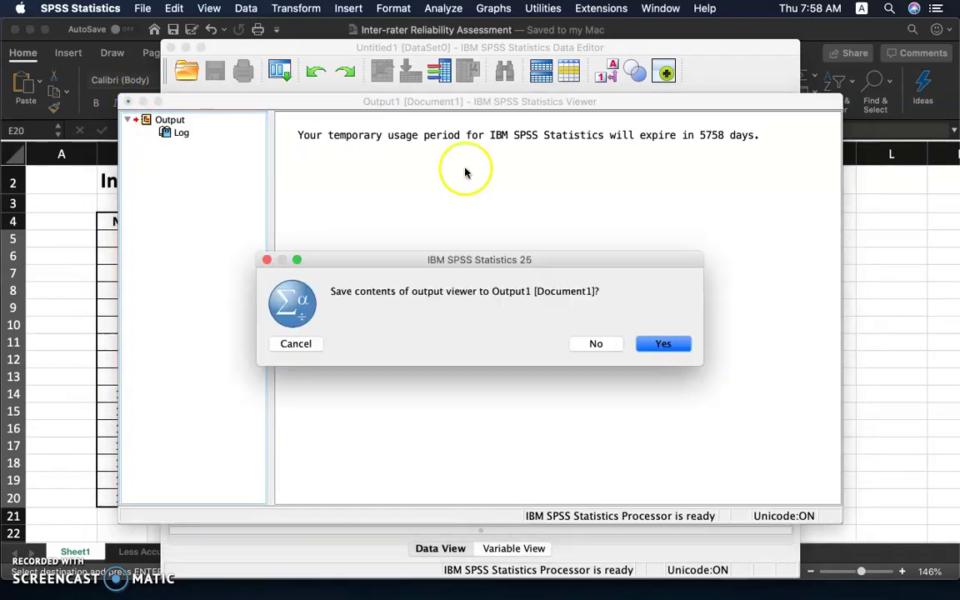
{"action": "left_click", "coordinate": [594, 345]}
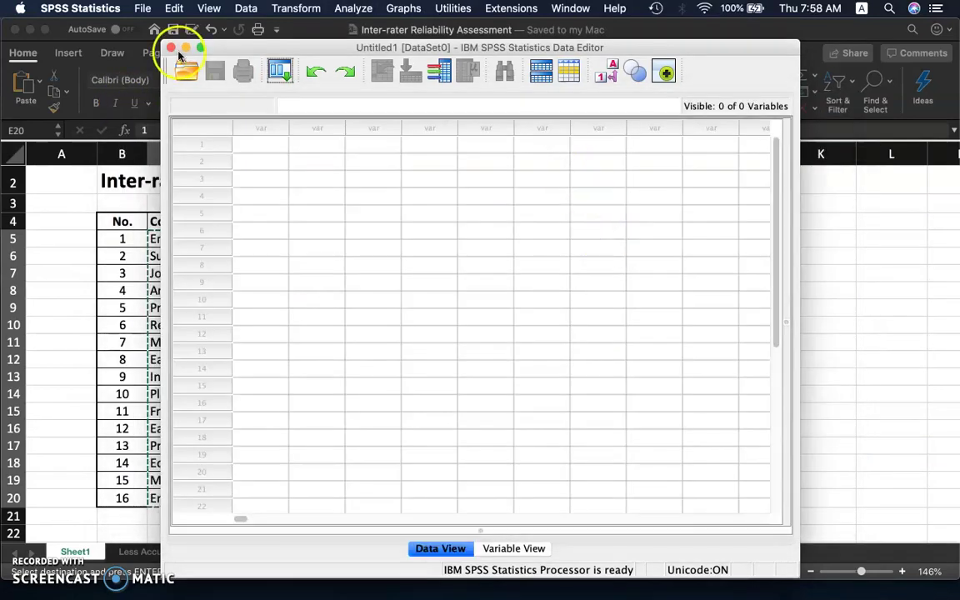
{"action": "left_click_drag", "start_coordinate": [299, 50], "coordinate": [148, 13]}
{"action": "left_click_drag", "start_coordinate": [643, 200], "coordinate": [951, 206]}
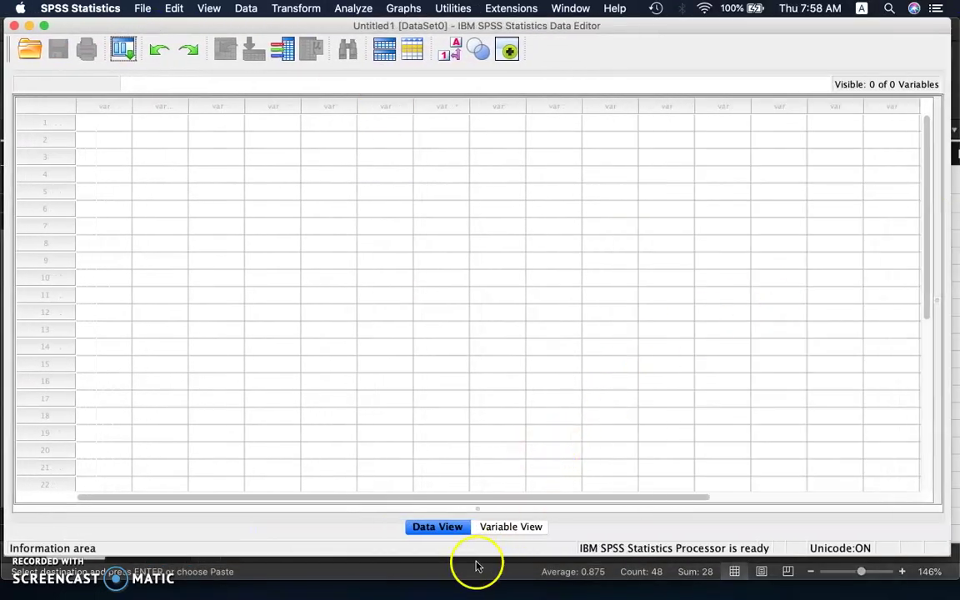
- Paste the copied Excel data into Data View, filling VAR00001, VAR00002 and VAR00003
{"action": "left_click", "coordinate": [521, 530]}
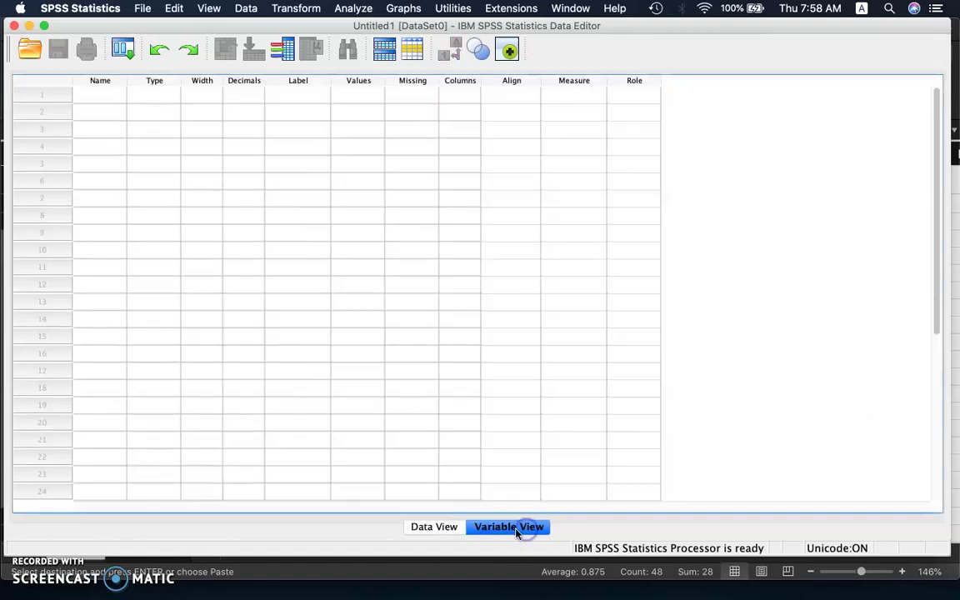
{"action": "left_click", "coordinate": [437, 530]}
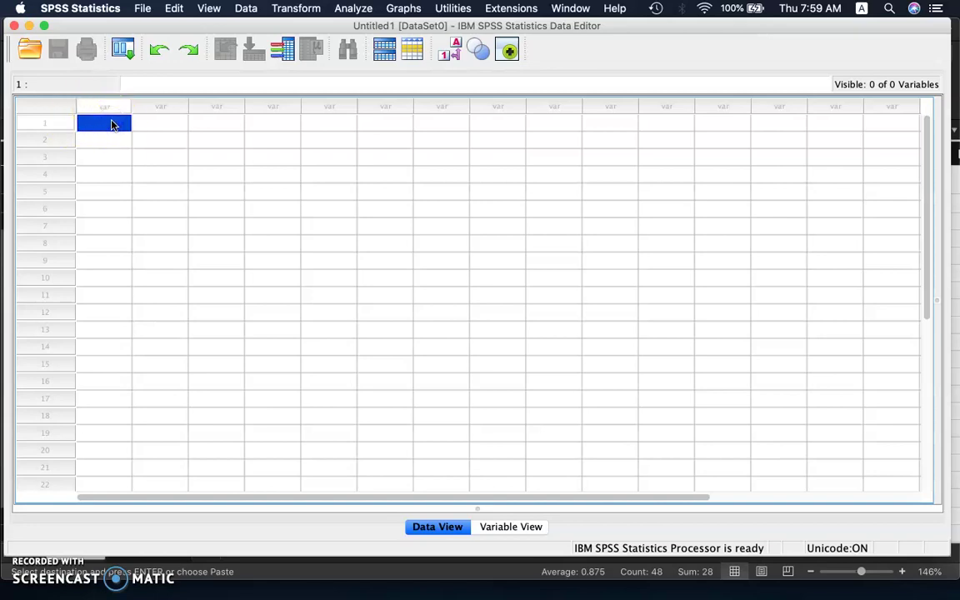
{"action": "key", "text": "super+v"}
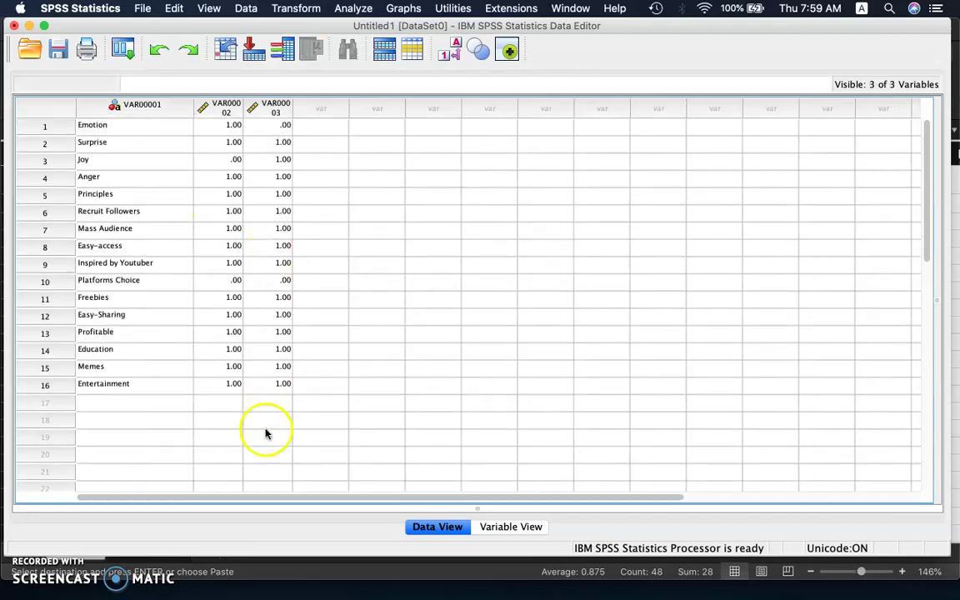
{"action": "left_click", "coordinate": [268, 438]}
{"action": "left_click_drag", "start_coordinate": [139, 134], "coordinate": [277, 395]}
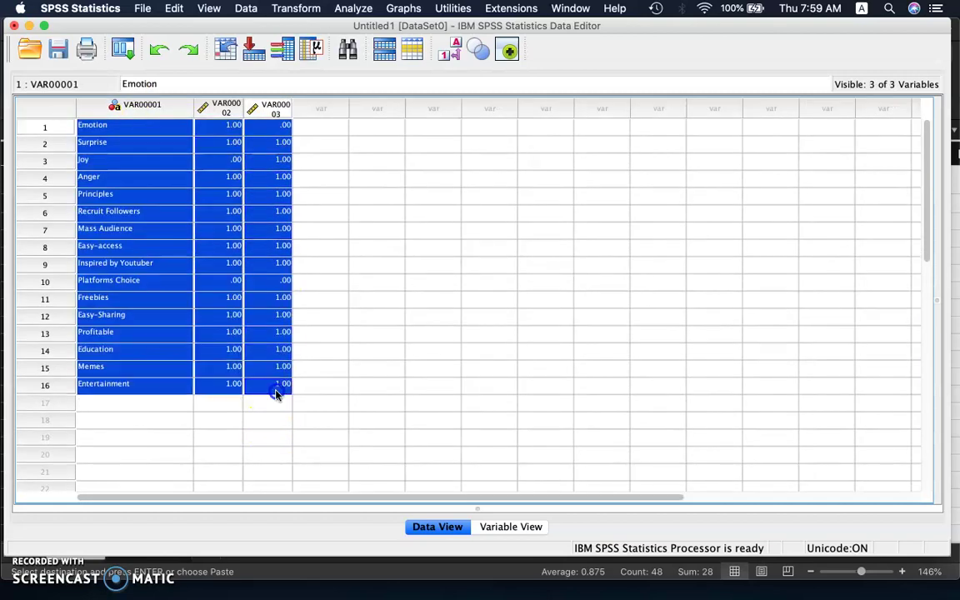
- Save the dataset as 'Inter-rater Reliability Test.sav' on the Desktop and close the output viewer
{"action": "left_click", "coordinate": [143, 8]}
{"action": "left_click", "coordinate": [161, 109]}
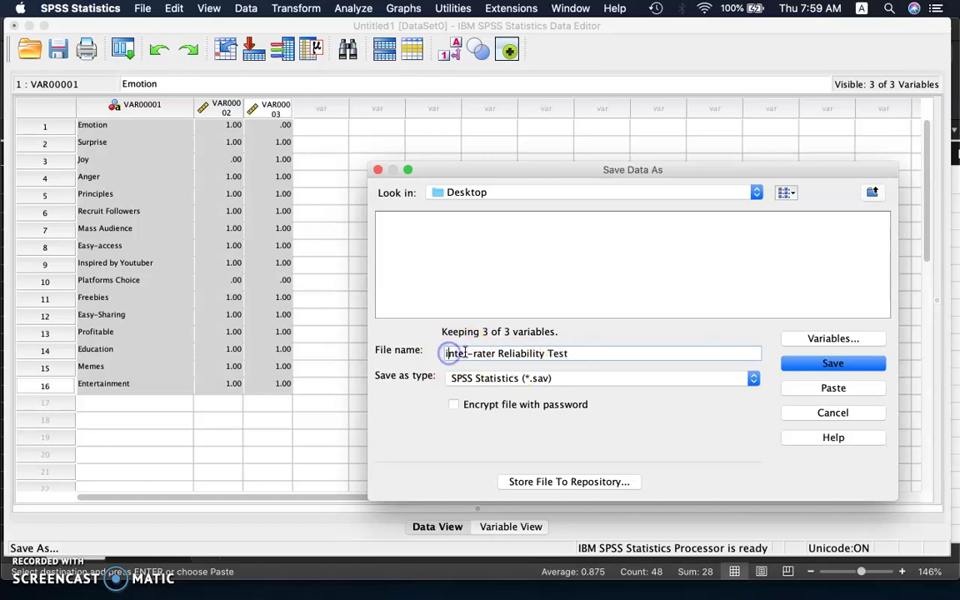
{"action": "key", "text": "Delete"}
{"action": "type", "text": "I"}
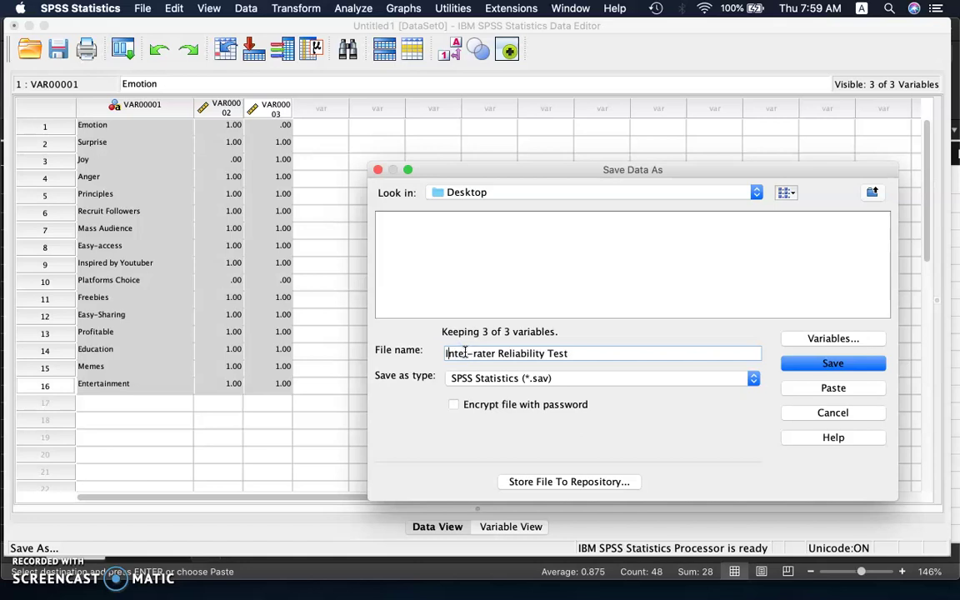
{"action": "left_click", "coordinate": [848, 367]}
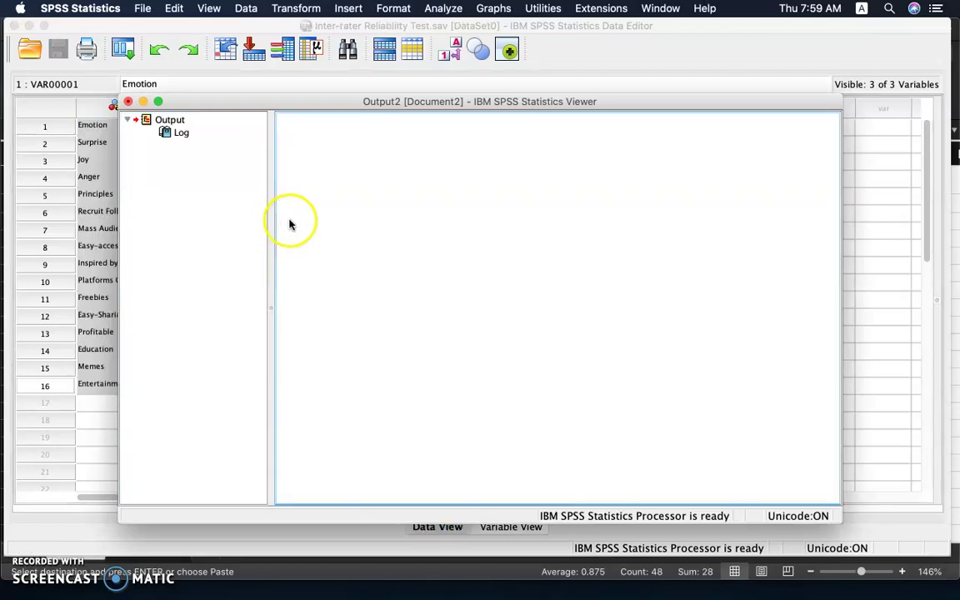
{"action": "left_click", "coordinate": [128, 103]}
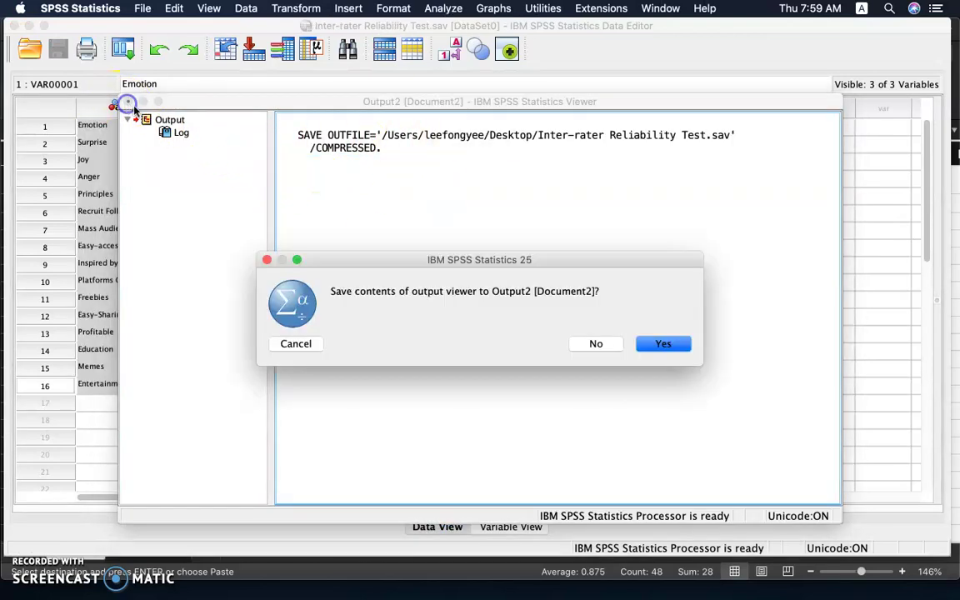
- Discard the output log and rename VAR00001 to Codes in Variable View
{"action": "left_click", "coordinate": [594, 343]}
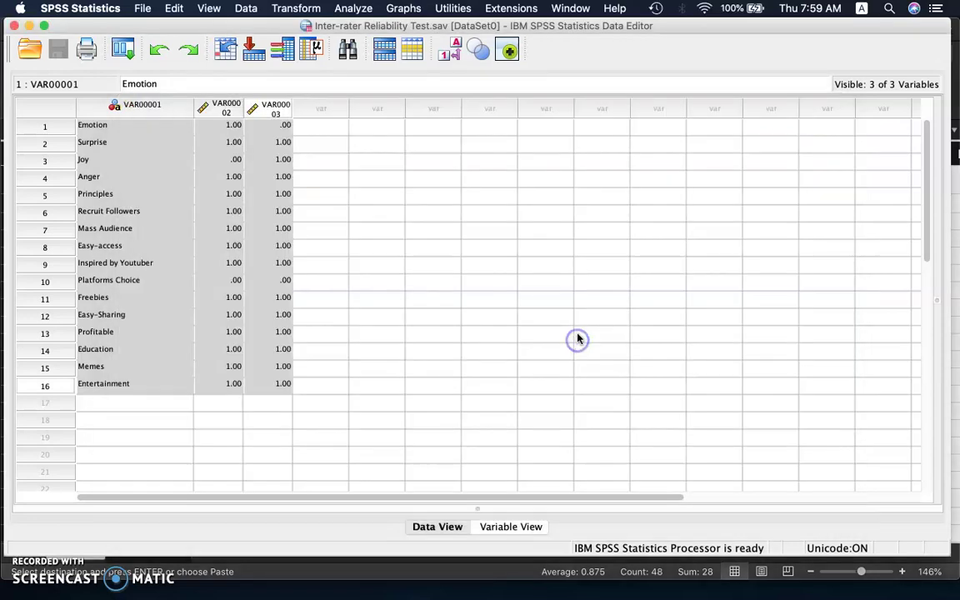
{"action": "left_click", "coordinate": [380, 351]}
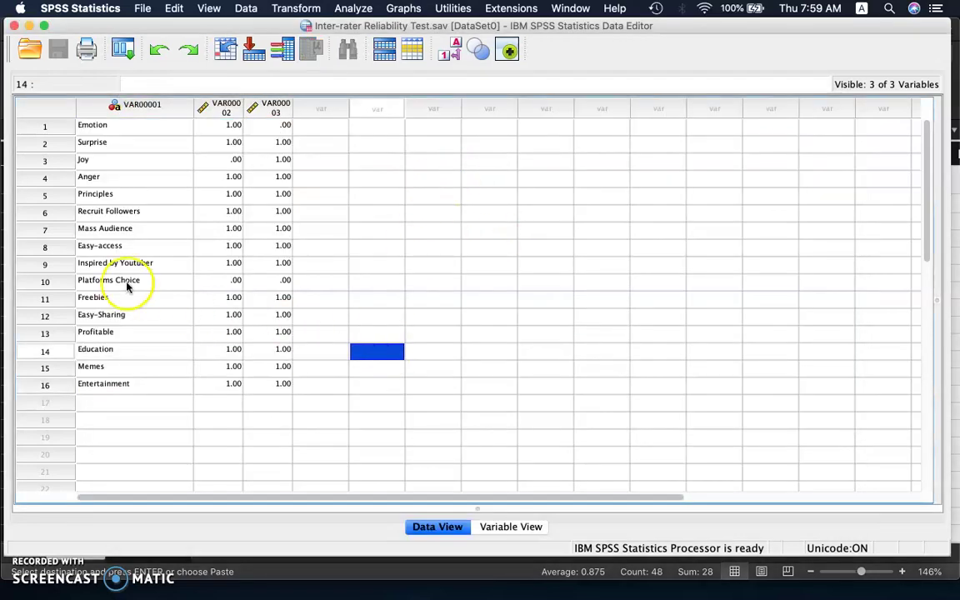
{"action": "left_click", "coordinate": [118, 128]}
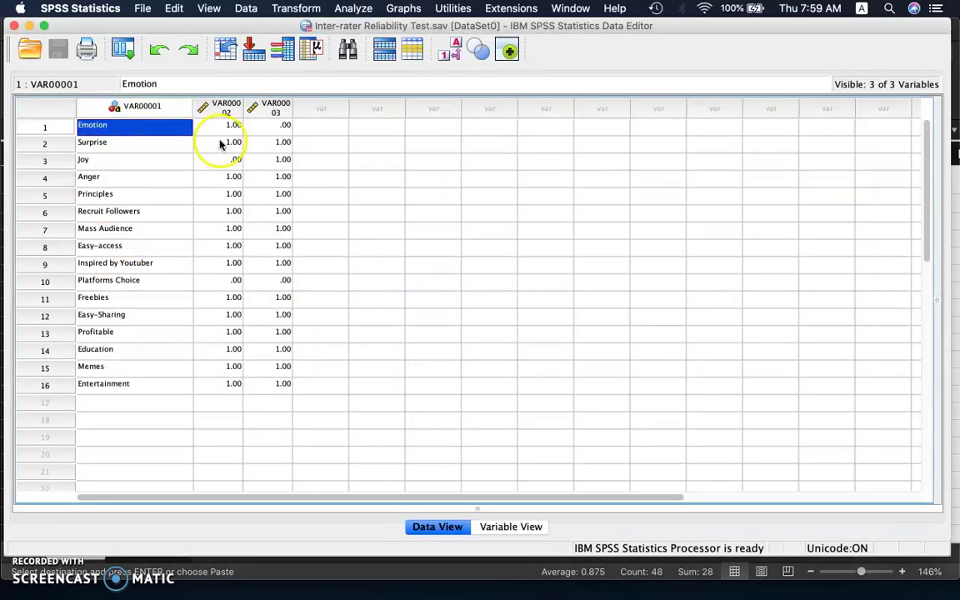
{"action": "left_click", "coordinate": [507, 529]}
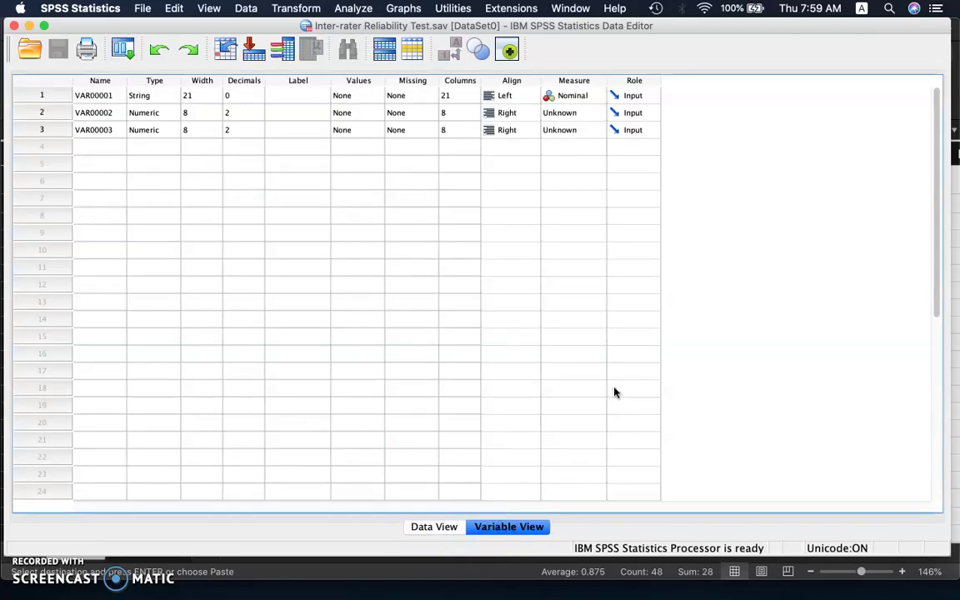
{"action": "left_click", "coordinate": [206, 250]}
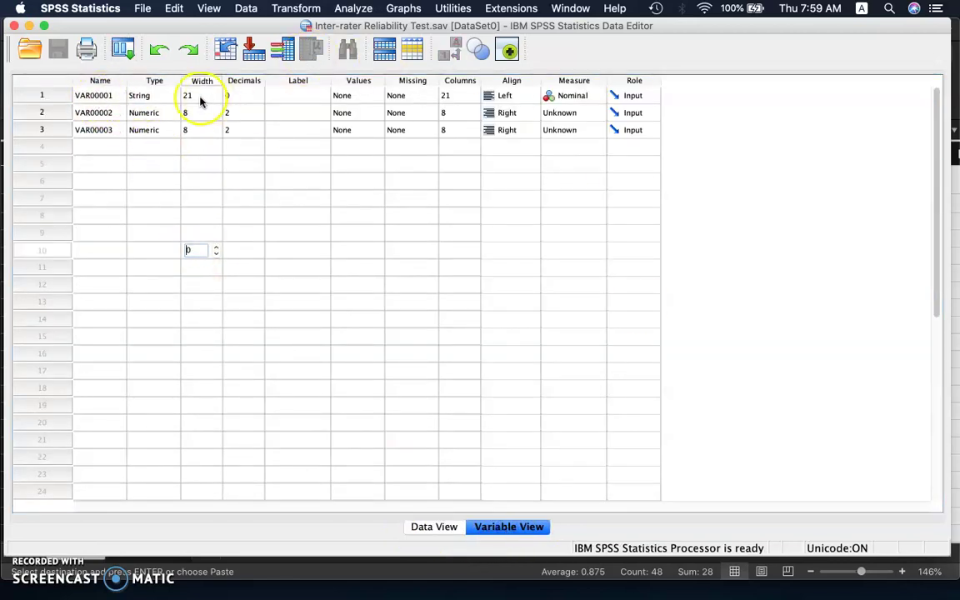
{"action": "left_click", "coordinate": [435, 529]}
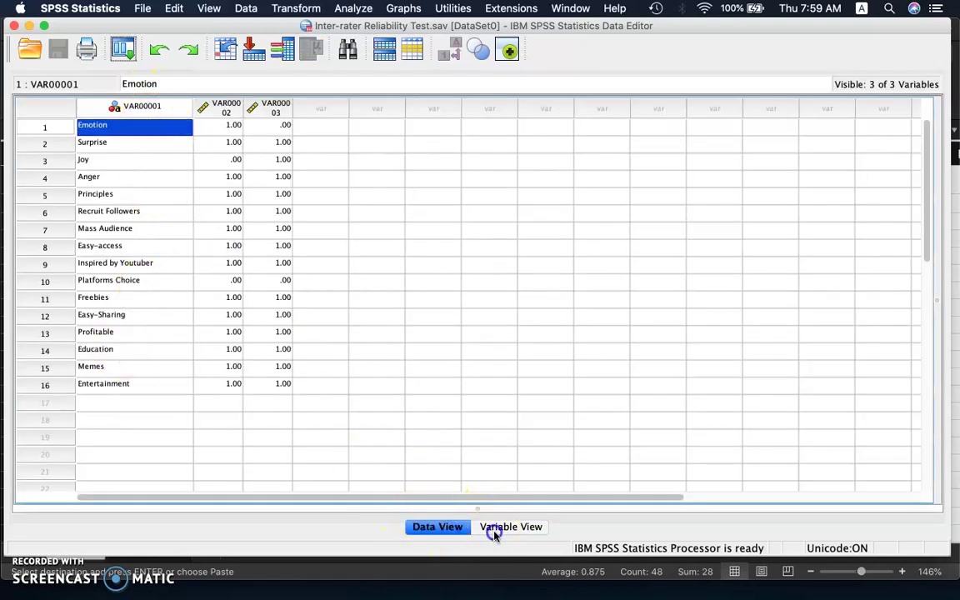
{"action": "left_click", "coordinate": [490, 528]}
{"action": "left_click", "coordinate": [94, 96]}
{"action": "left_click", "coordinate": [94, 96]}
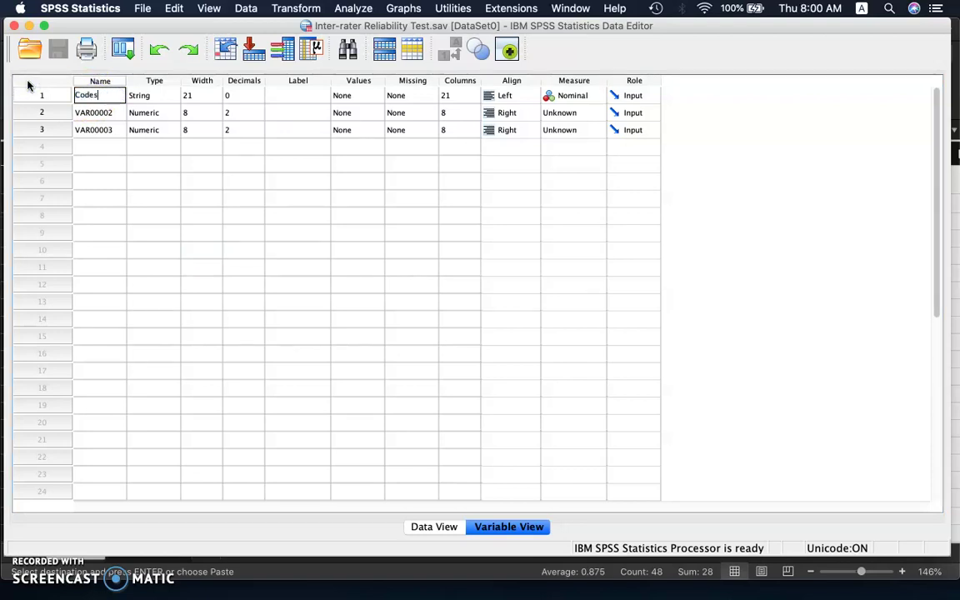
{"action": "type", "text": "Codes"}
{"action": "left_click", "coordinate": [100, 112]}
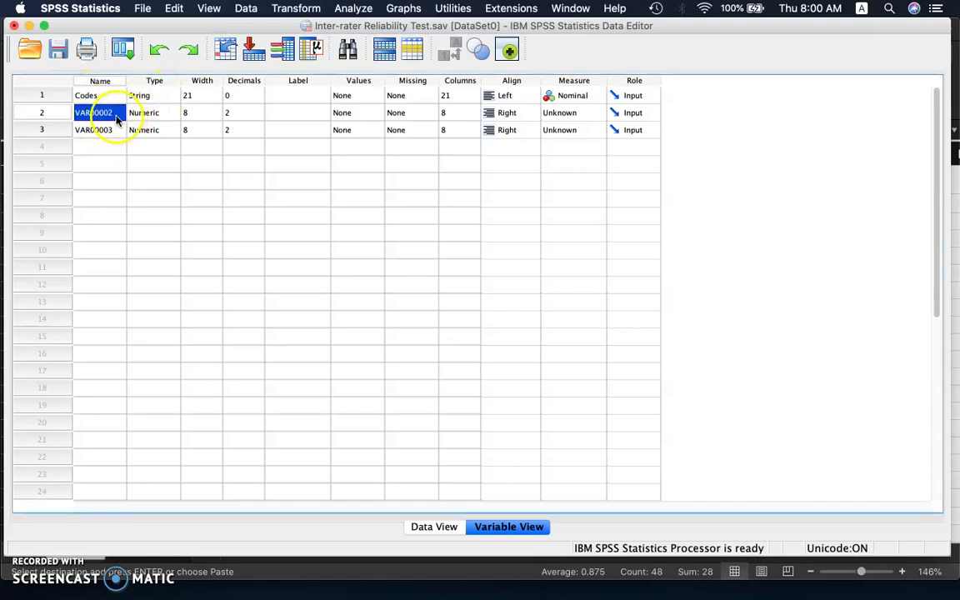
- Rename VAR00002 to Rater1 and VAR00003 to Rater2
{"action": "left_click", "coordinate": [432, 525]}
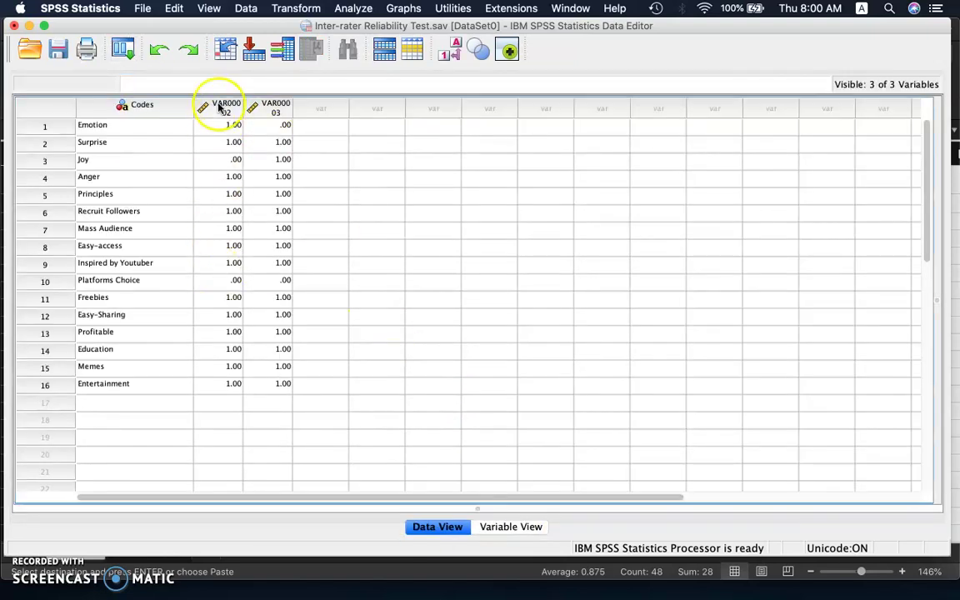
{"action": "left_click", "coordinate": [508, 525]}
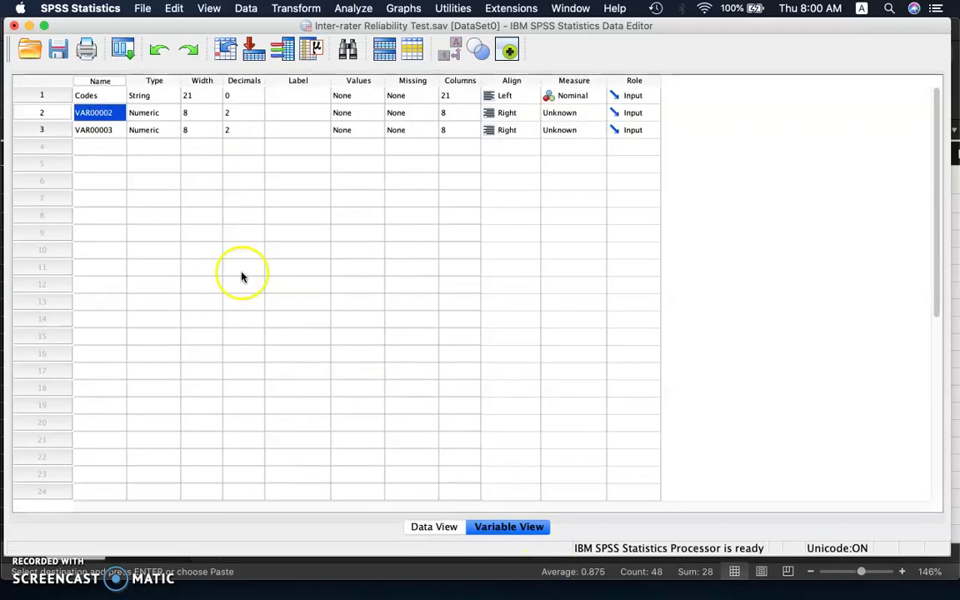
{"action": "double_click", "coordinate": [97, 116]}
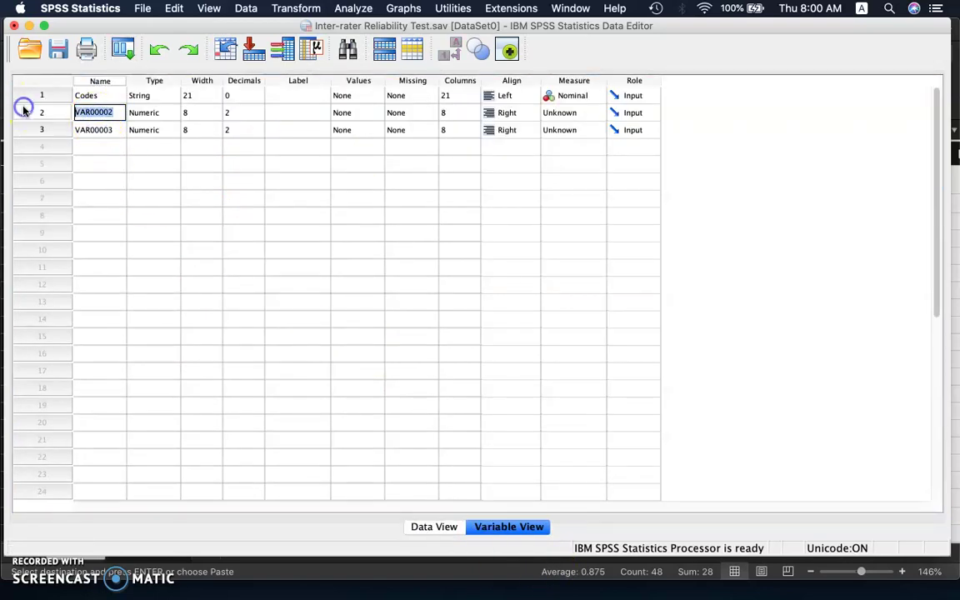
{"action": "type", "text": "Ra"}
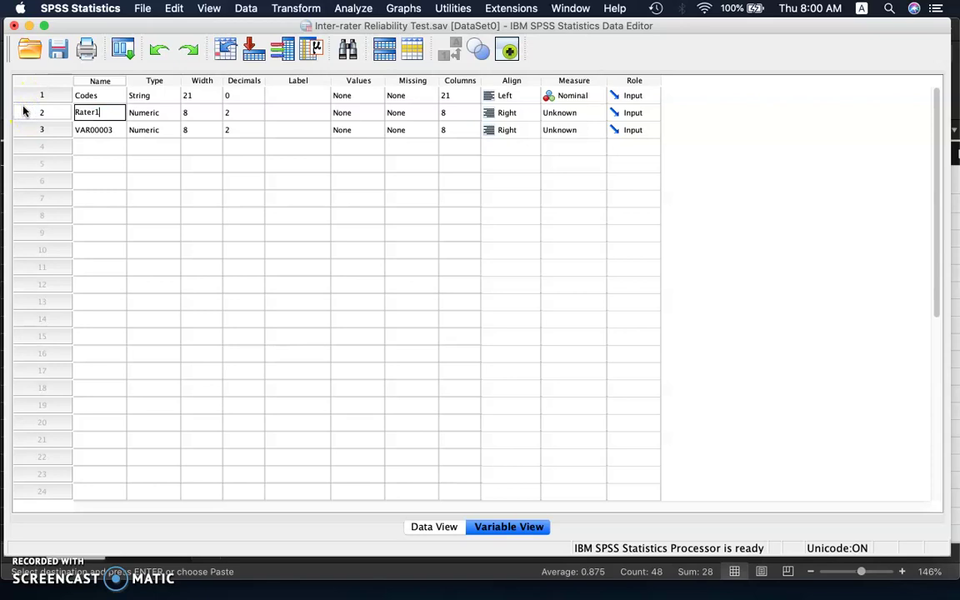
{"action": "type", "text": "ter1"}
{"action": "double_click", "coordinate": [97, 129]}
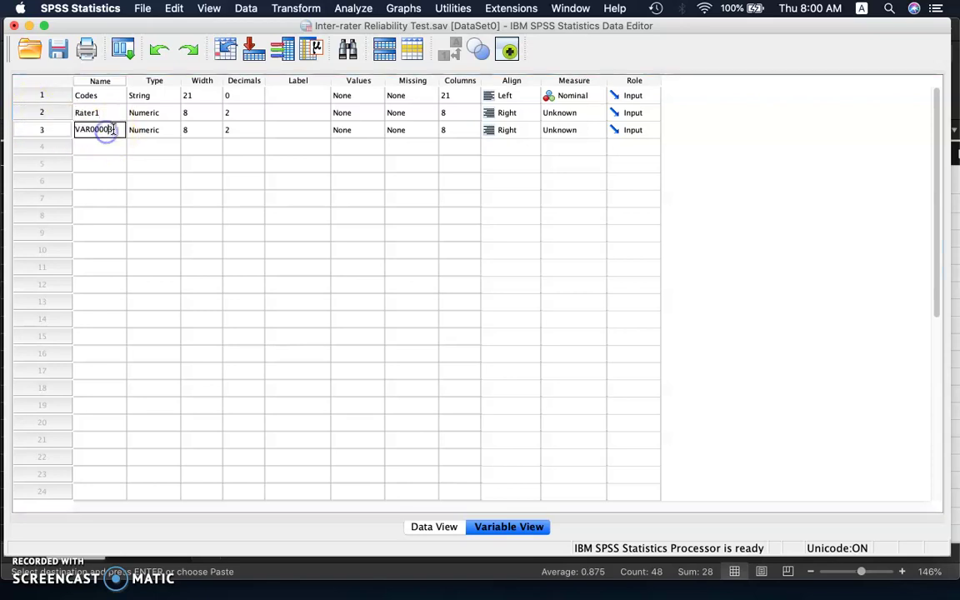
{"action": "type", "text": "Rater"}
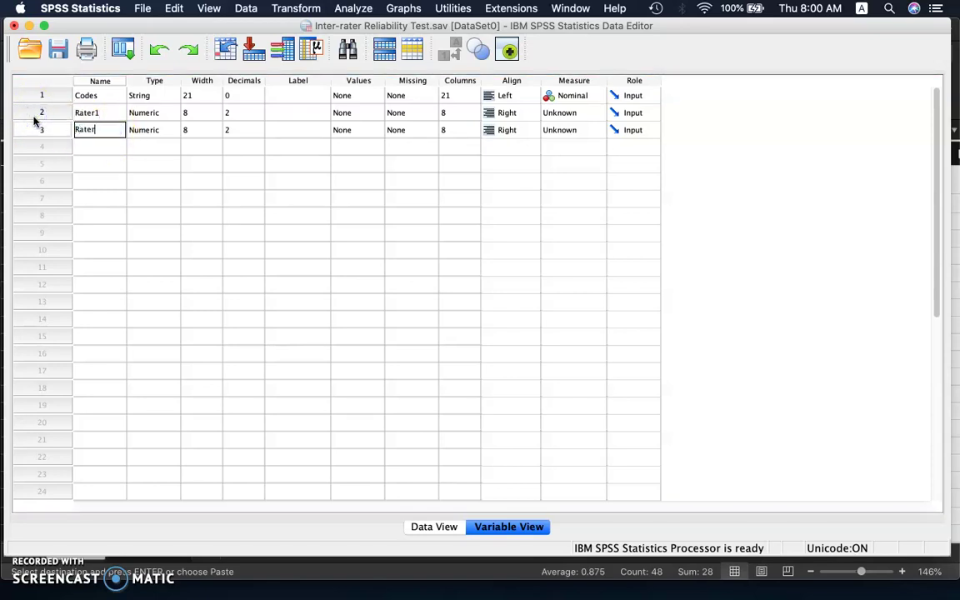
{"action": "type", "text": "2"}
{"action": "left_click", "coordinate": [97, 129]}
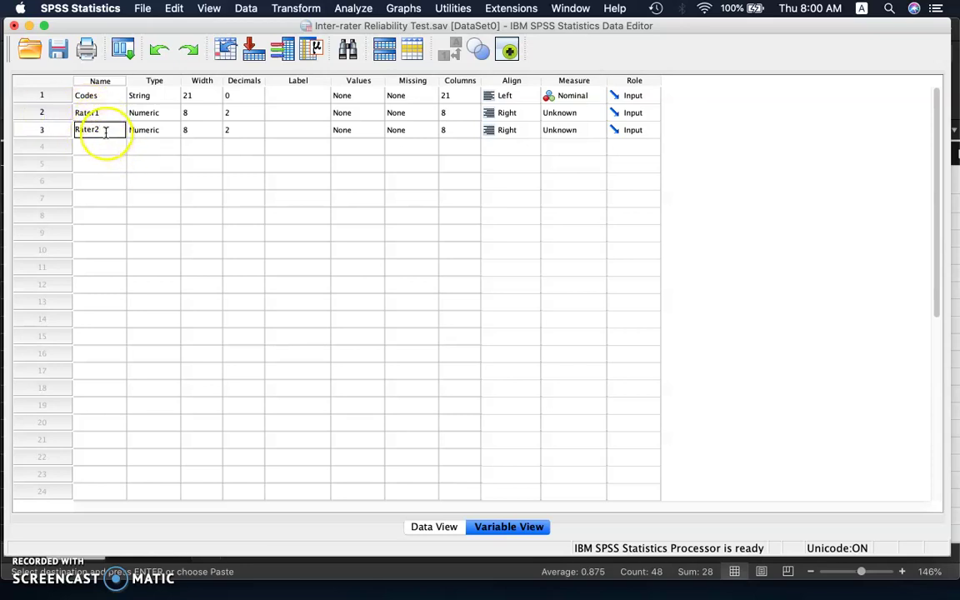
{"action": "left_click_drag", "start_coordinate": [98, 131], "coordinate": [77, 125]}
{"action": "left_click", "coordinate": [84, 114]}
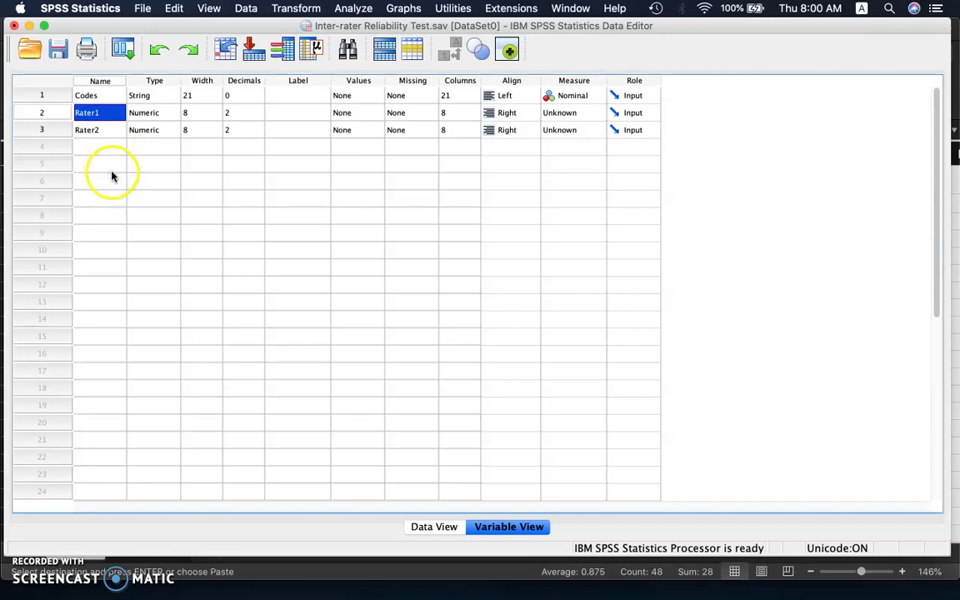
- Set Decimals to 0 for Rater1 and Rater2 and verify whole-number scores in Data View
{"action": "left_click", "coordinate": [146, 114]}
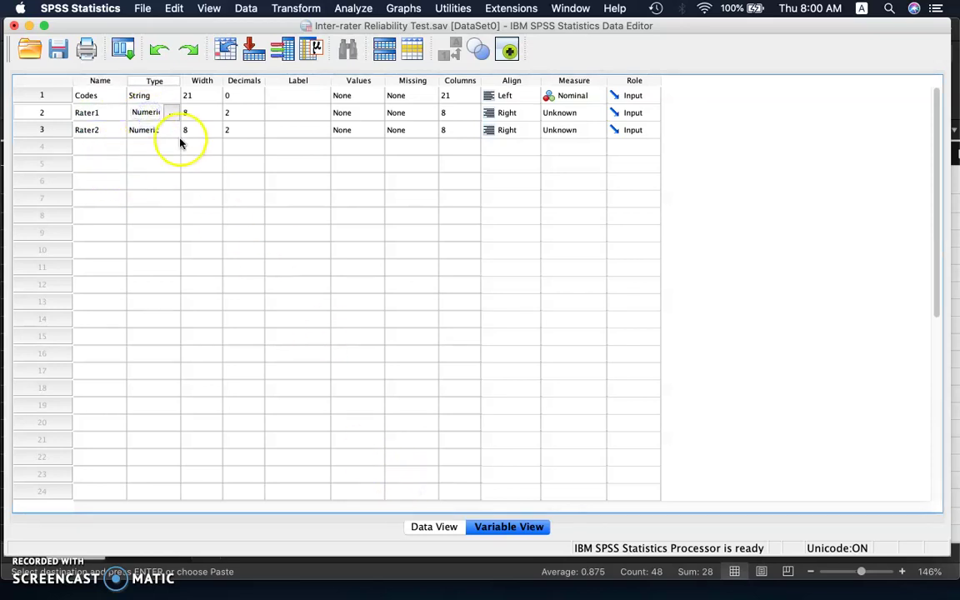
{"action": "left_click", "coordinate": [230, 114]}
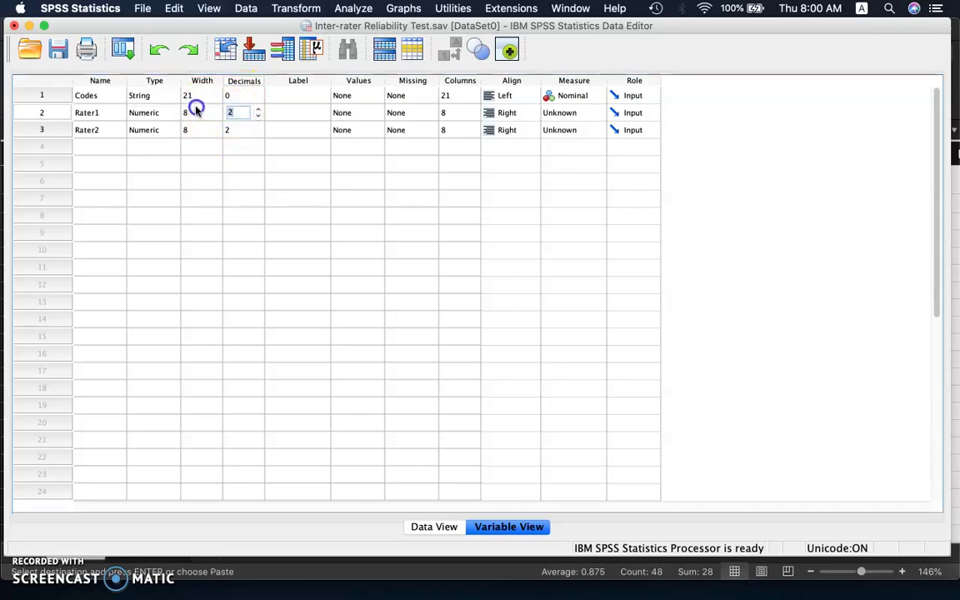
{"action": "type", "text": "0"}
{"action": "left_click", "coordinate": [234, 129]}
{"action": "type", "text": "0"}
{"action": "left_click", "coordinate": [254, 151]}
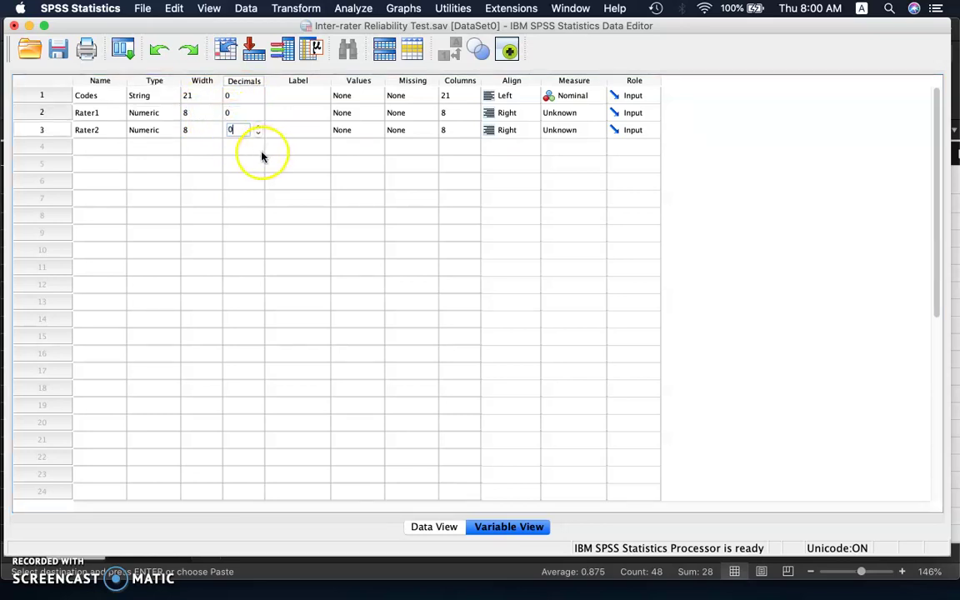
{"action": "left_click", "coordinate": [434, 525]}
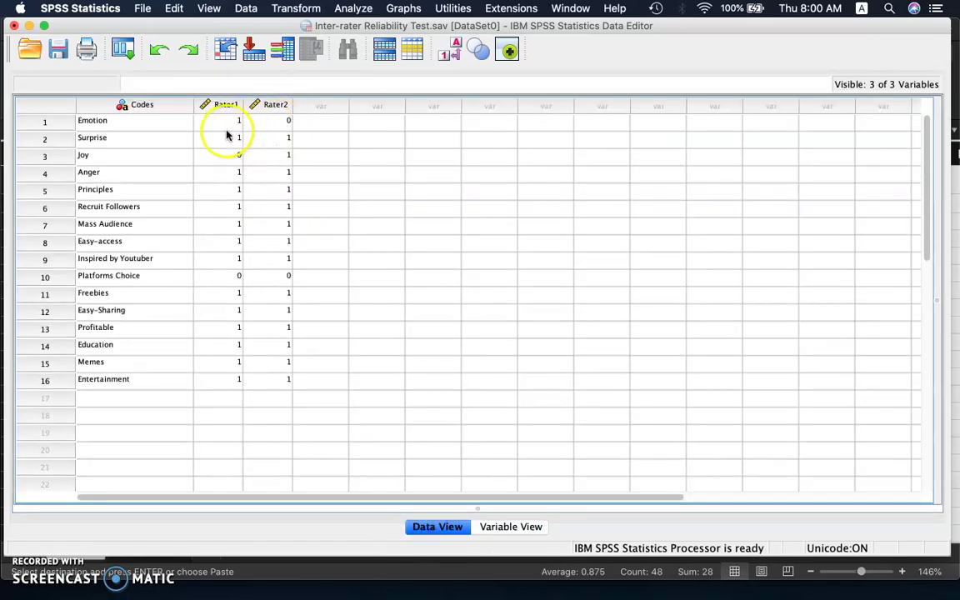
{"action": "left_click", "coordinate": [502, 527]}
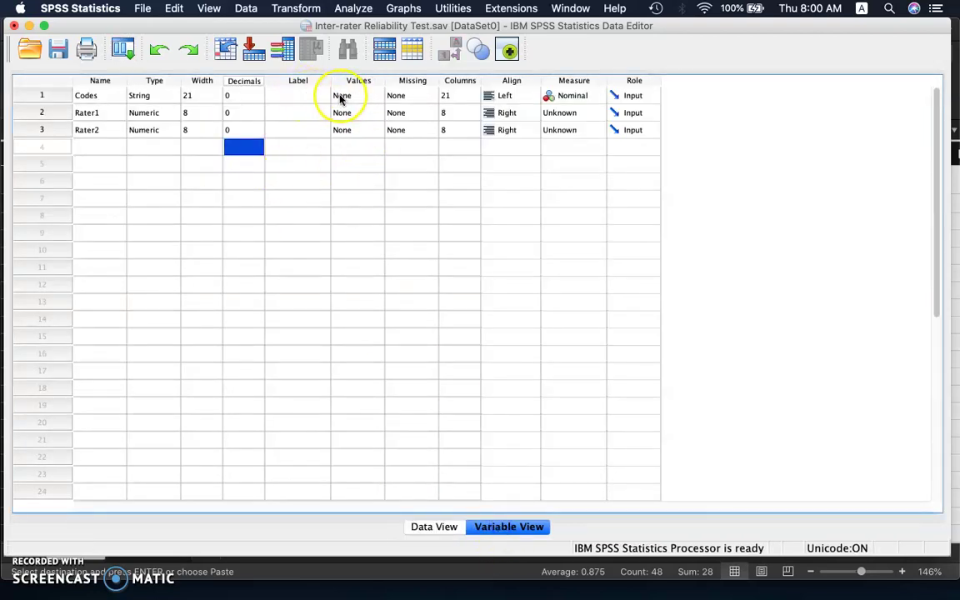
- Enter the labels Codes, Rater1 and Rater2 in the Label column
{"action": "left_click", "coordinate": [298, 96]}
{"action": "left_click", "coordinate": [298, 96]}
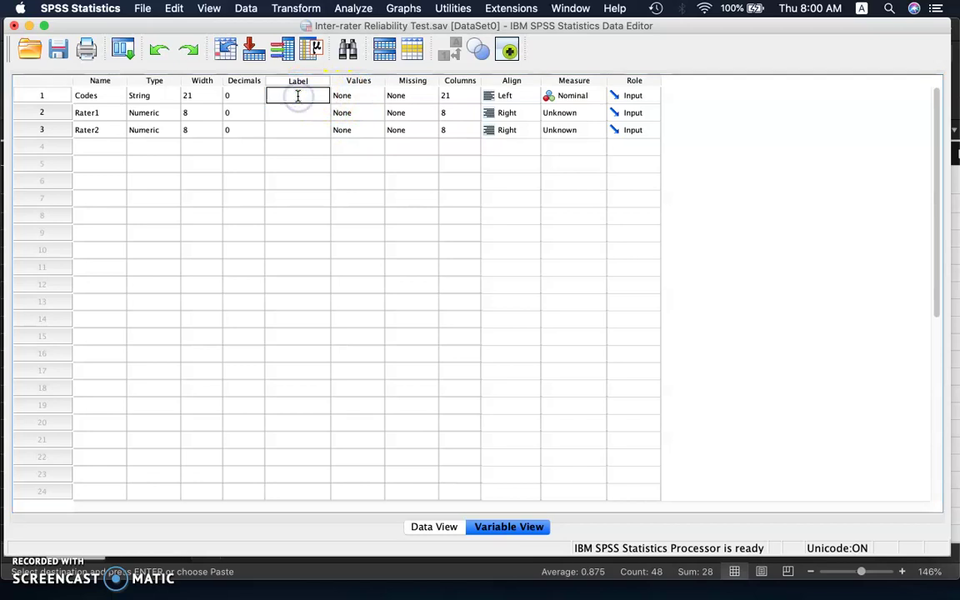
{"action": "left_click", "coordinate": [304, 113]}
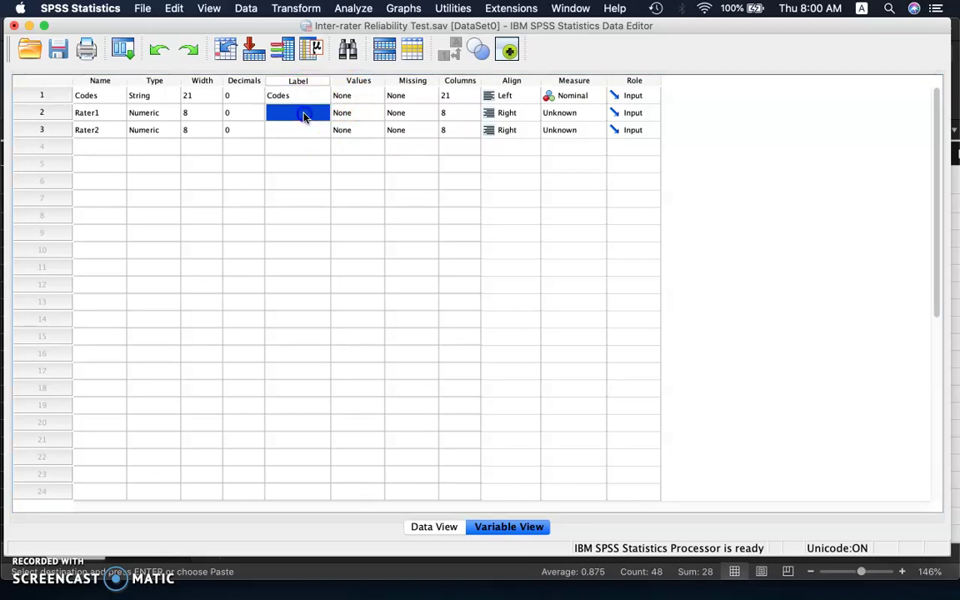
{"action": "left_click", "coordinate": [304, 114]}
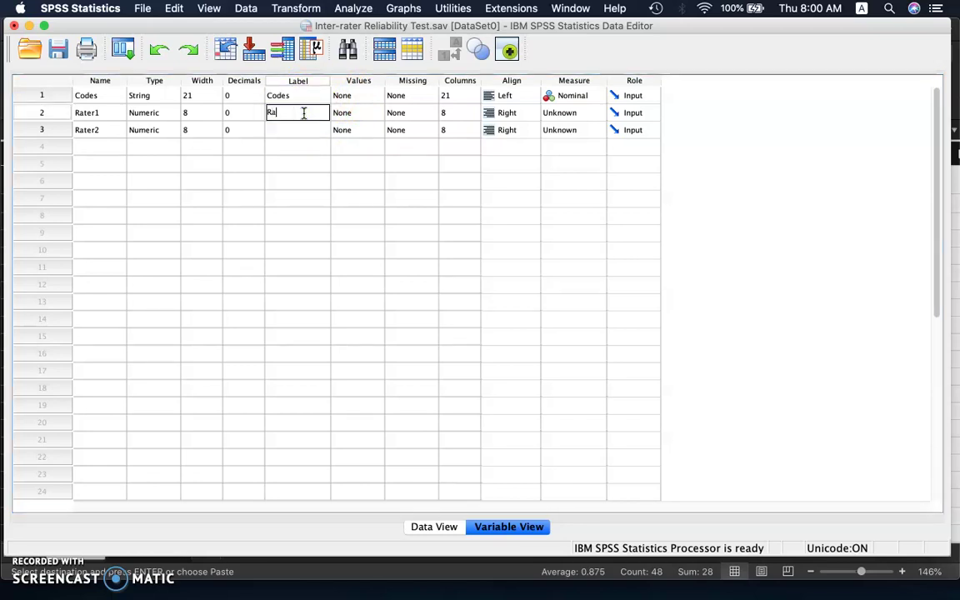
{"action": "type", "text": "Rater1"}
{"action": "left_click", "coordinate": [285, 136]}
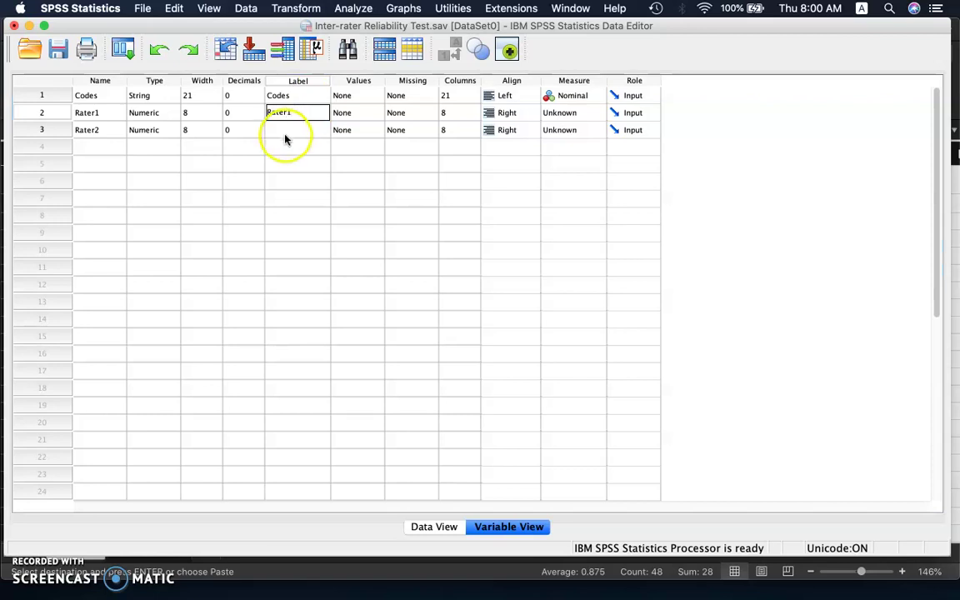
{"action": "left_click", "coordinate": [285, 135]}
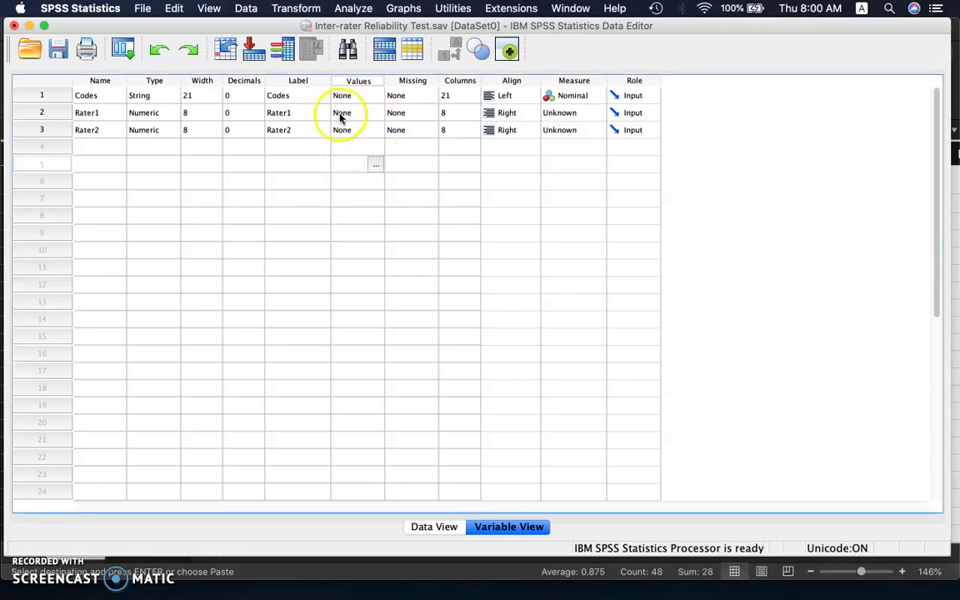
{"action": "left_click", "coordinate": [348, 114]}
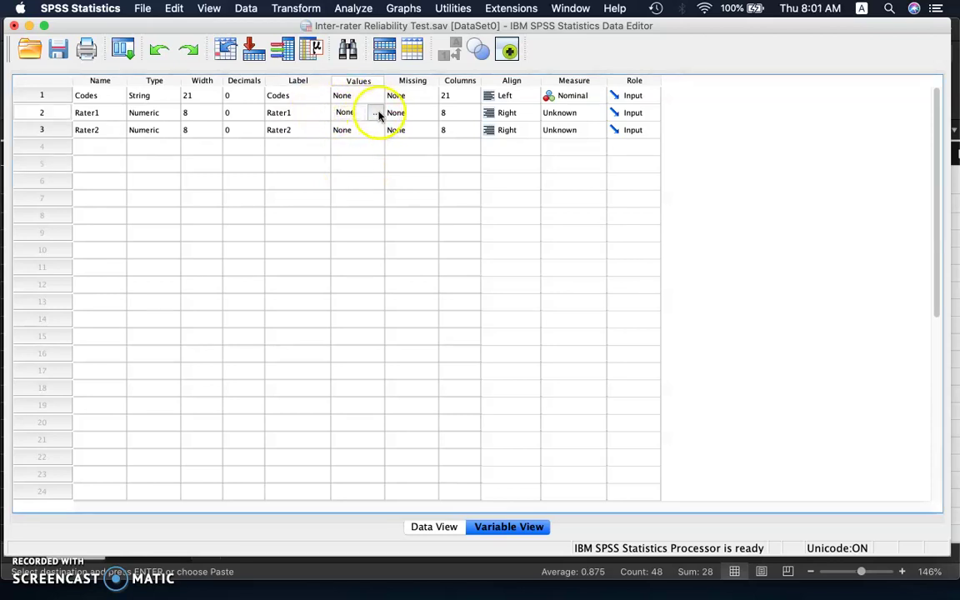
- Define Rater1's value labels as 1 = Yes and 0 = No
{"action": "left_click", "coordinate": [377, 112]}
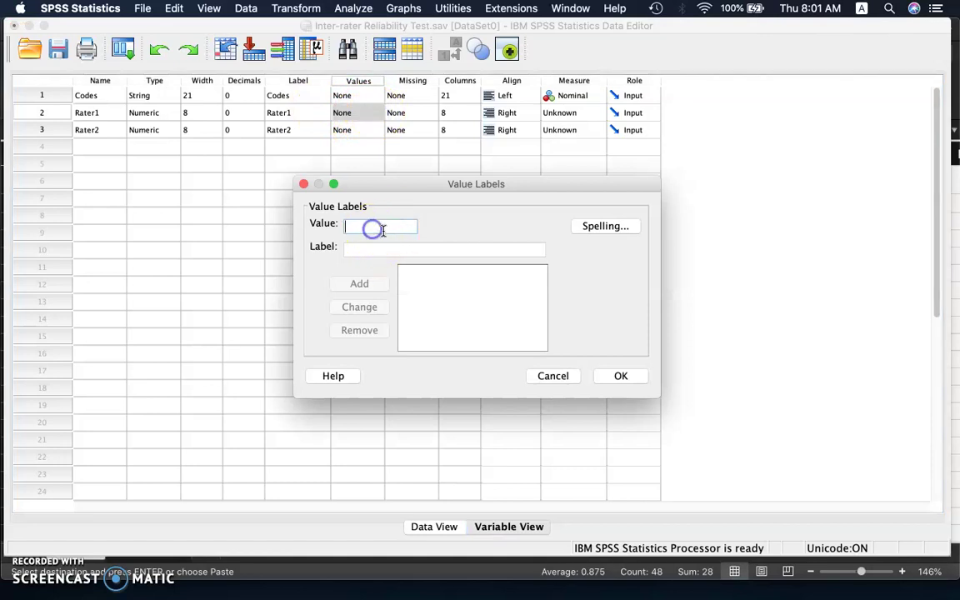
{"action": "left_click", "coordinate": [380, 248]}
{"action": "type", "text": "Ye"}
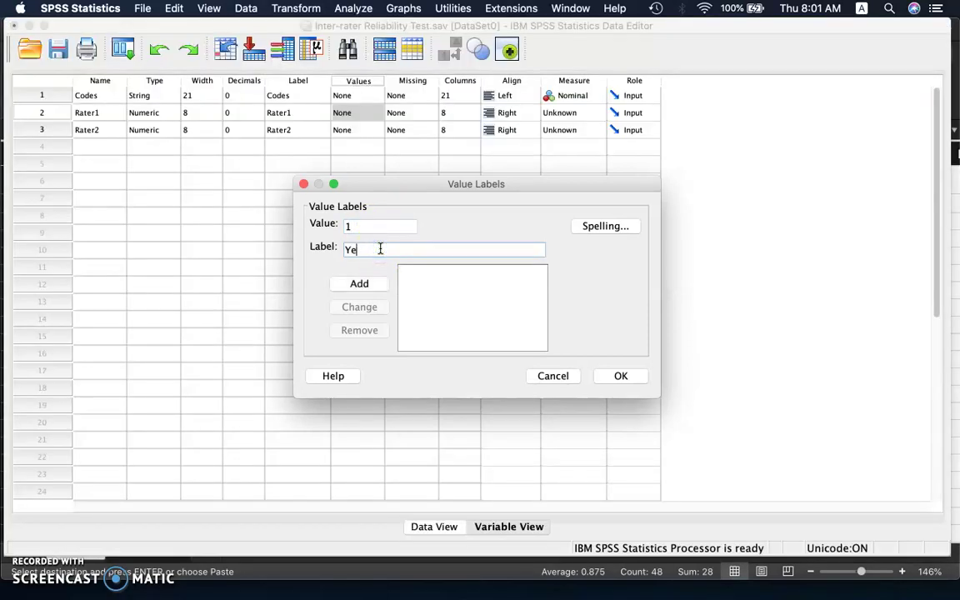
{"action": "type", "text": "s"}
{"action": "left_click", "coordinate": [374, 284]}
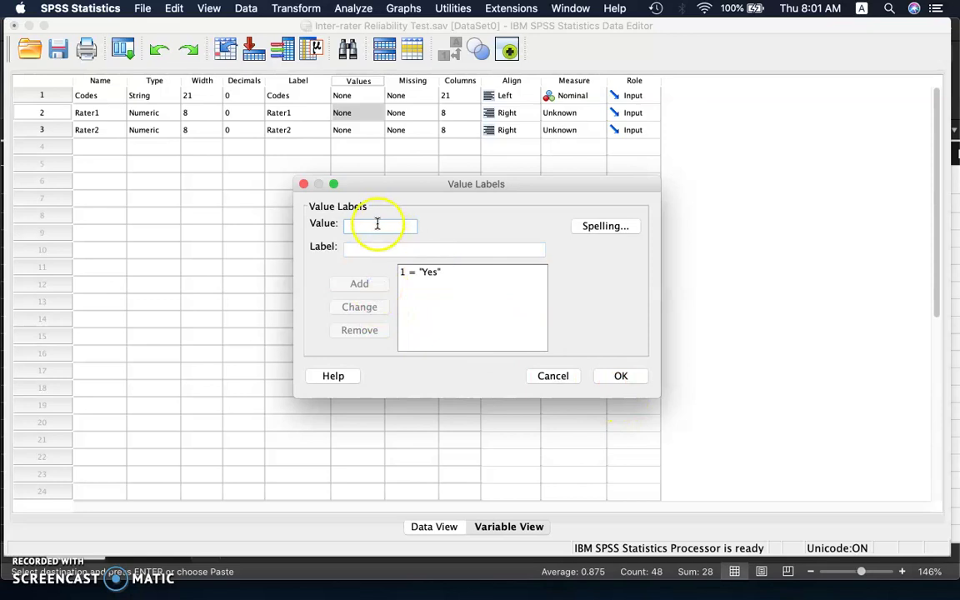
{"action": "type", "text": "0"}
{"action": "left_click", "coordinate": [368, 250]}
{"action": "type", "text": "No"}
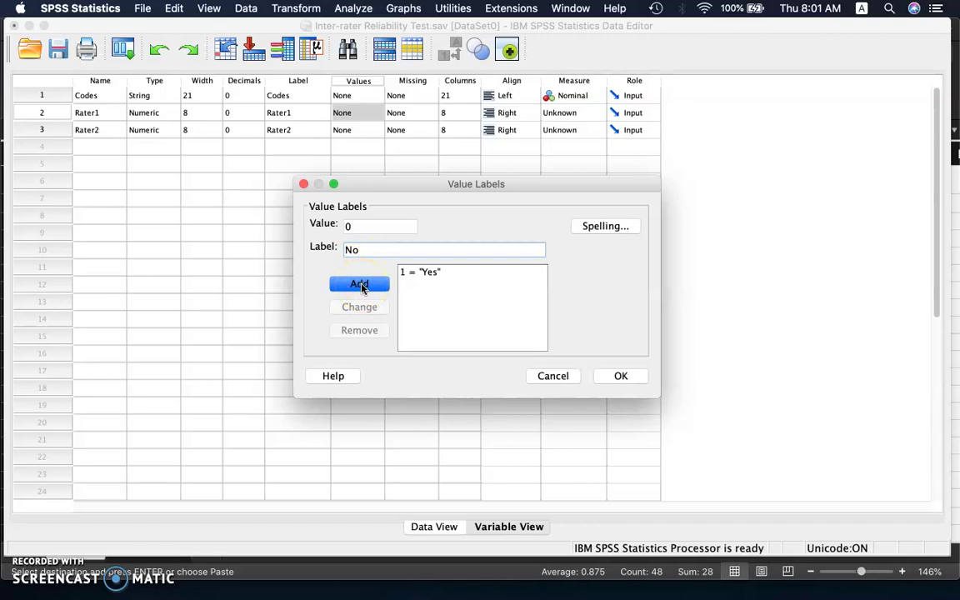
{"action": "left_click", "coordinate": [361, 286]}
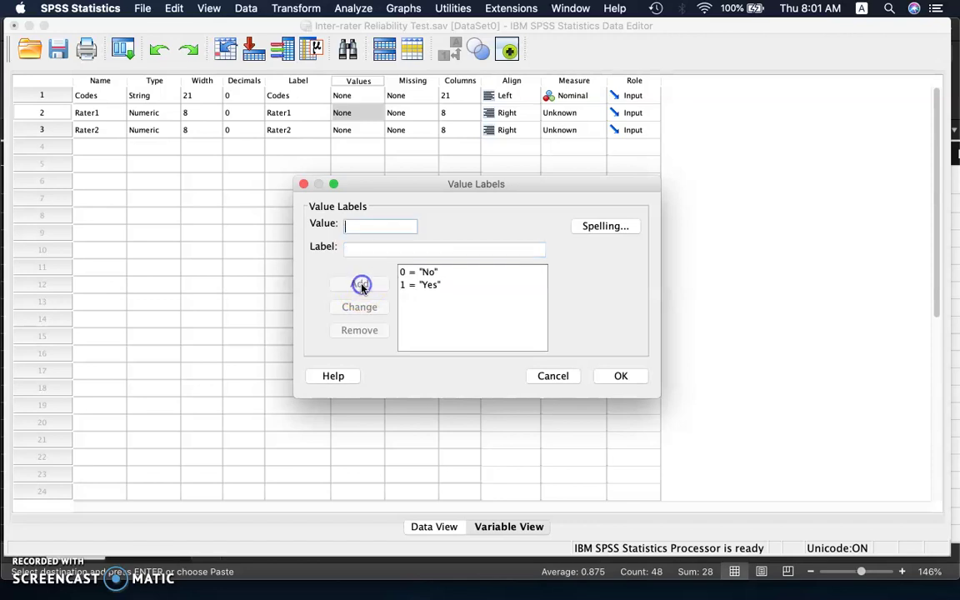
{"action": "left_click", "coordinate": [435, 284]}
{"action": "left_click", "coordinate": [413, 284]}
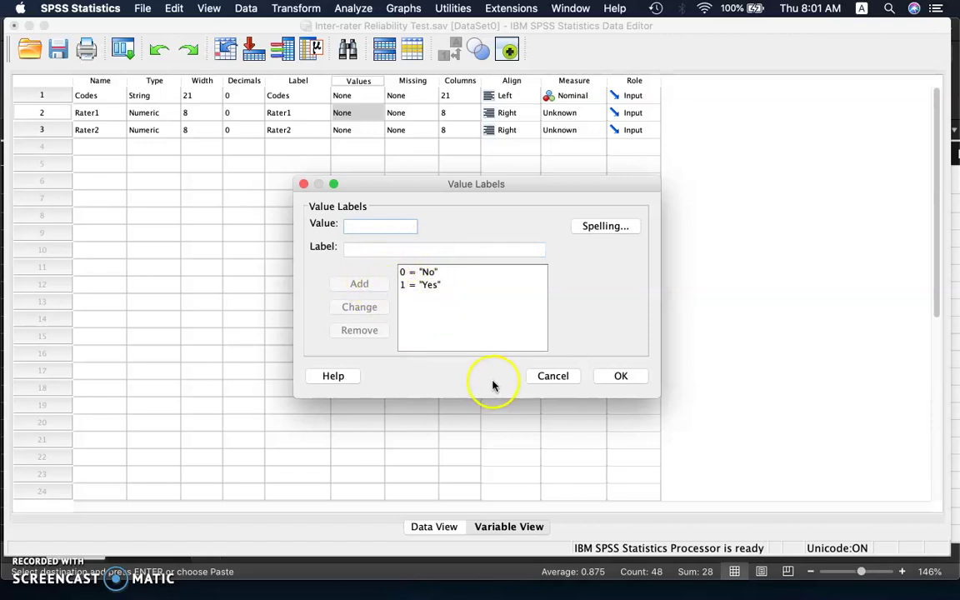
{"action": "left_click", "coordinate": [622, 379]}
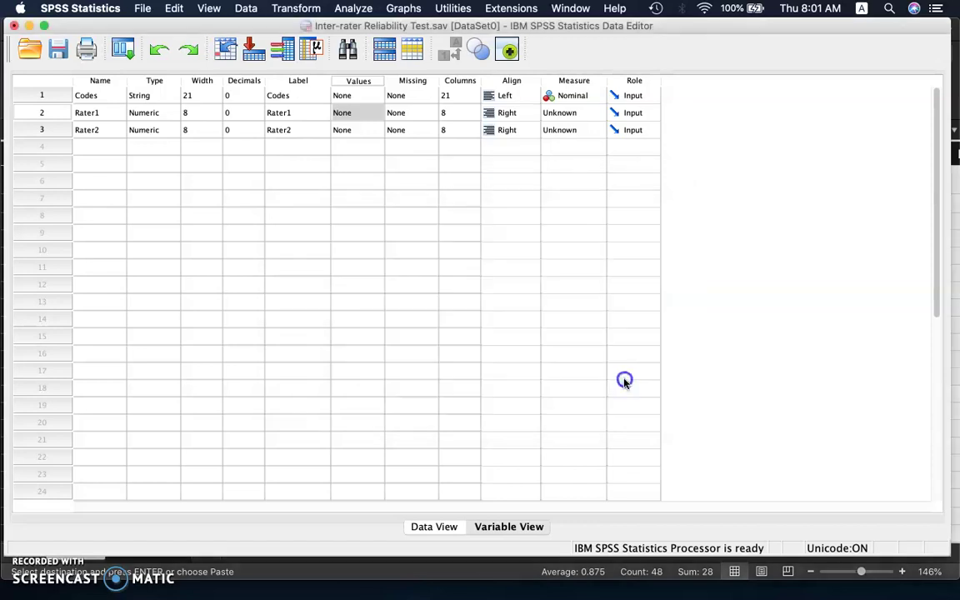
- Copy Rater1's value labels into Rater2's Values cell and confirm them
{"action": "left_click", "coordinate": [349, 114]}
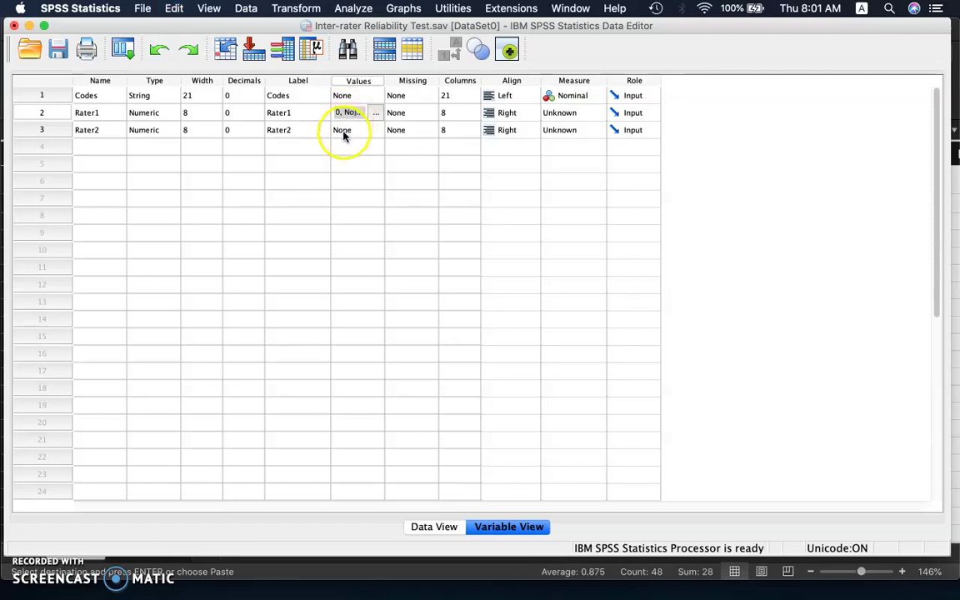
{"action": "left_click", "coordinate": [342, 131]}
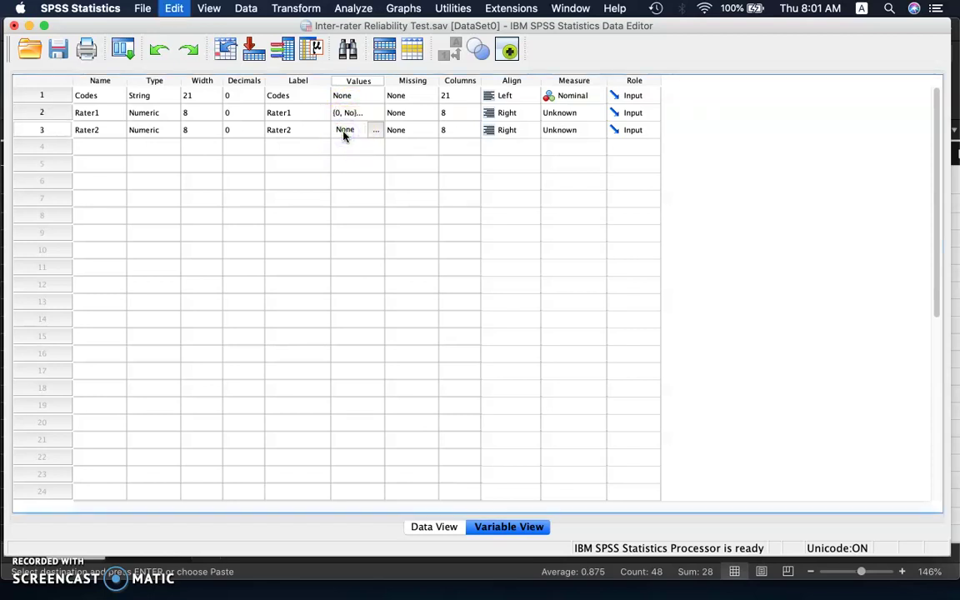
{"action": "type", "text": "{0, No}..."}
{"action": "left_click", "coordinate": [368, 131]}
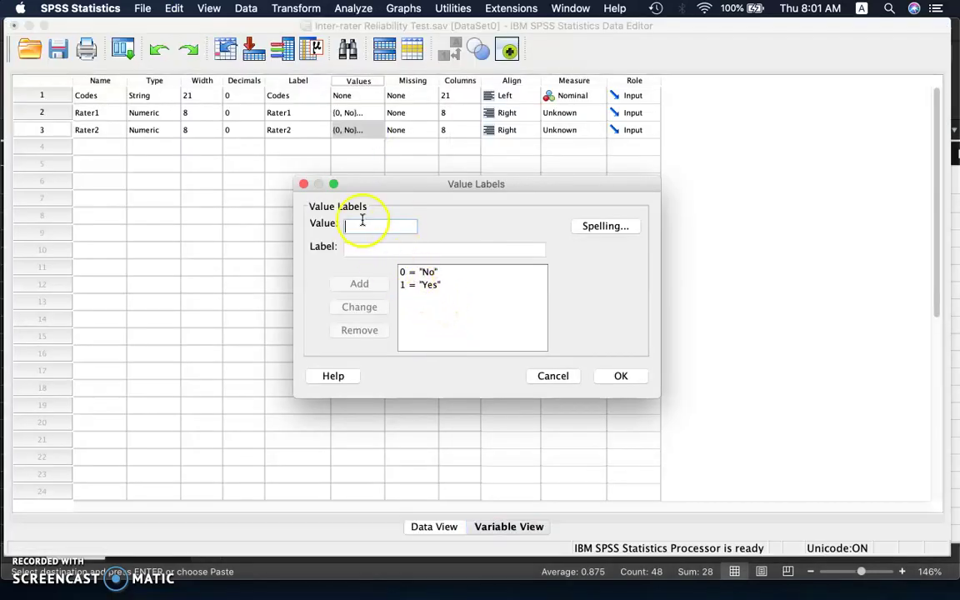
{"action": "left_click", "coordinate": [619, 377]}
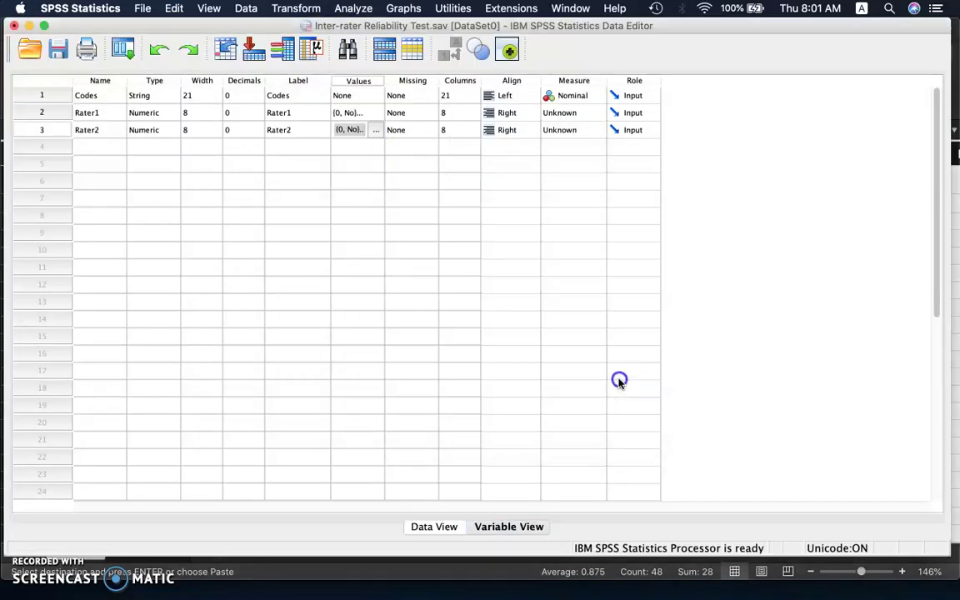
{"action": "left_click", "coordinate": [305, 147]}
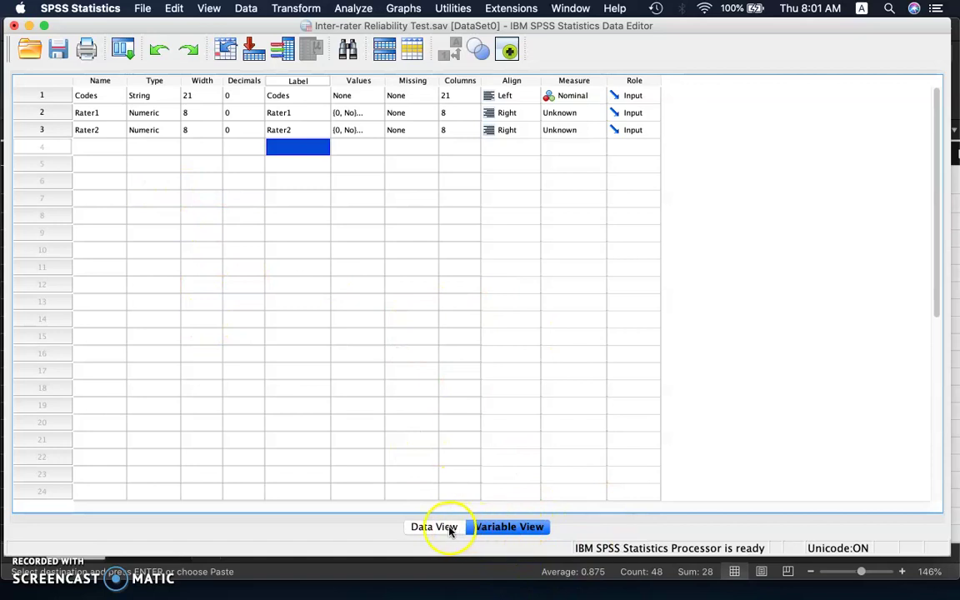
- Return to the data grid listing all 16 codes with their Rater1 and Rater2 scores
{"action": "left_click", "coordinate": [442, 527]}
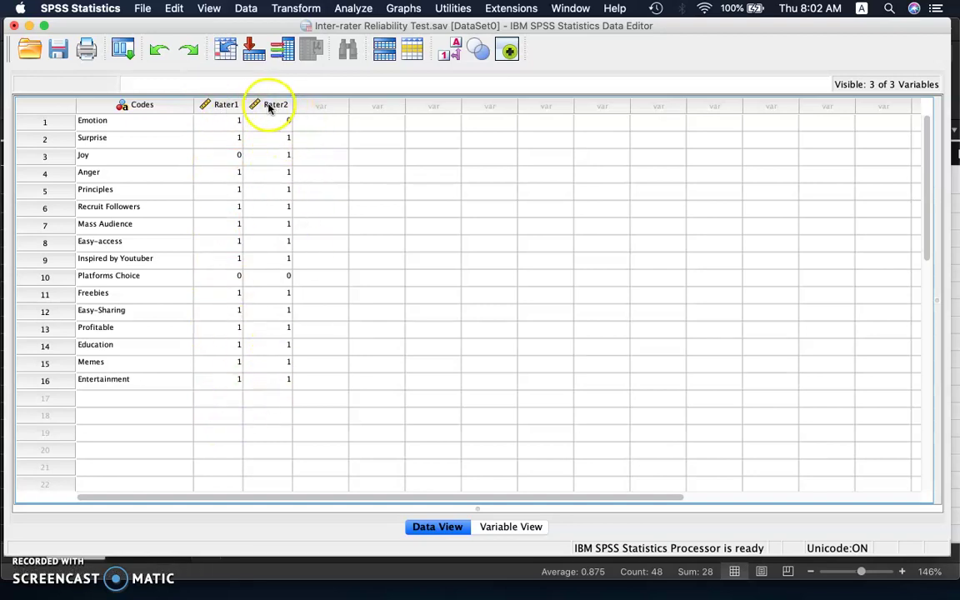
- Re-save Inter-rater Reliability Test.sav and close the save log's output viewer
{"action": "left_click", "coordinate": [142, 8]}
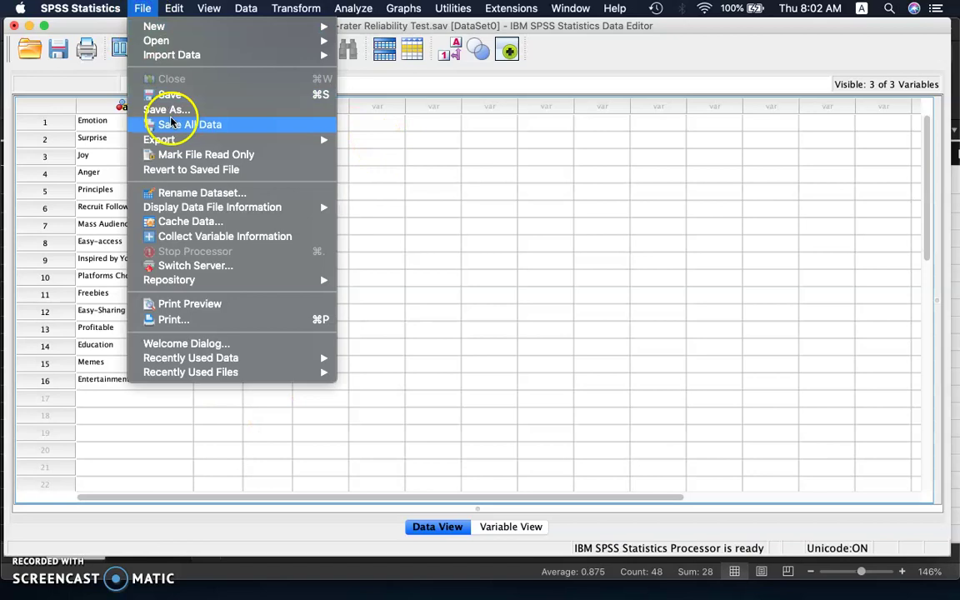
{"action": "left_click", "coordinate": [177, 94]}
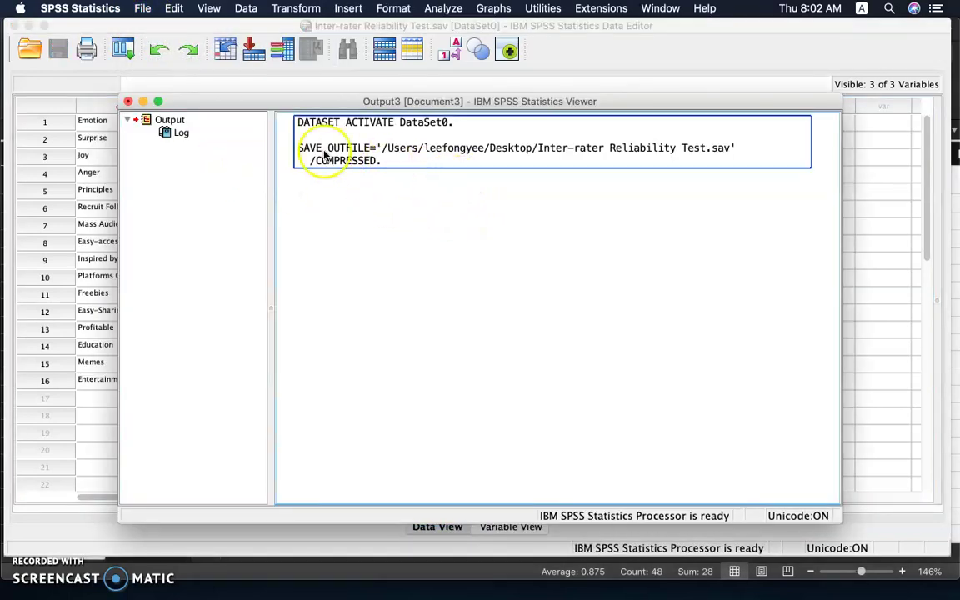
{"action": "left_click", "coordinate": [127, 101]}
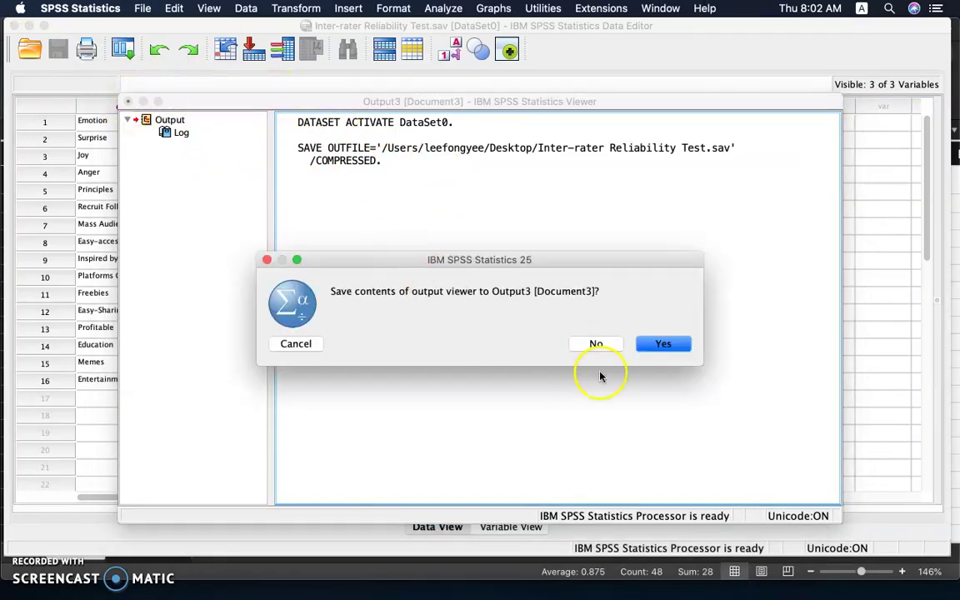
{"action": "left_click", "coordinate": [596, 344]}
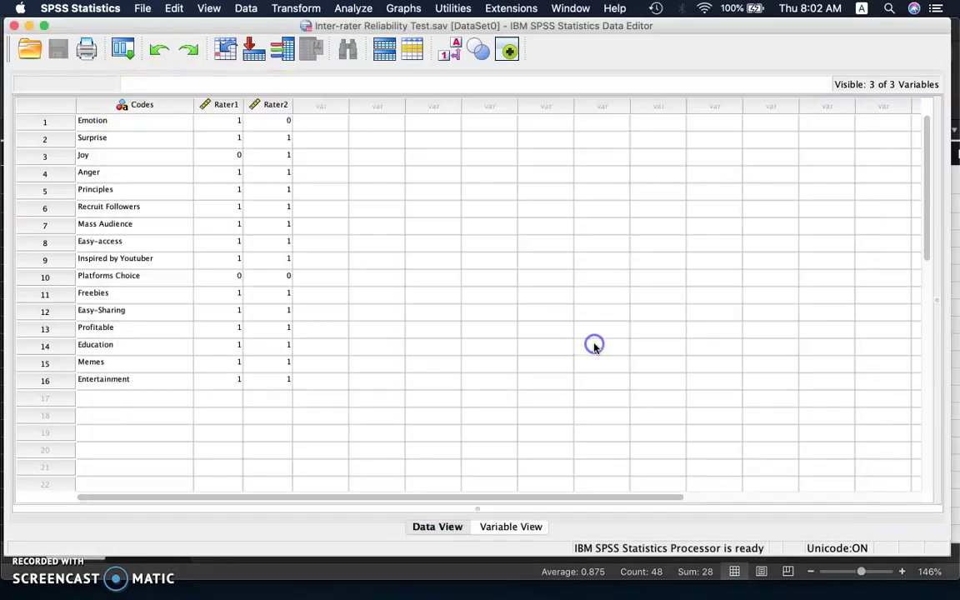
- Open Crosstabs with Rater1 as the row variable and Rater2 as the column variable
{"action": "left_click", "coordinate": [354, 8]}
{"action": "mouse_move", "coordinate": [353, 38]}
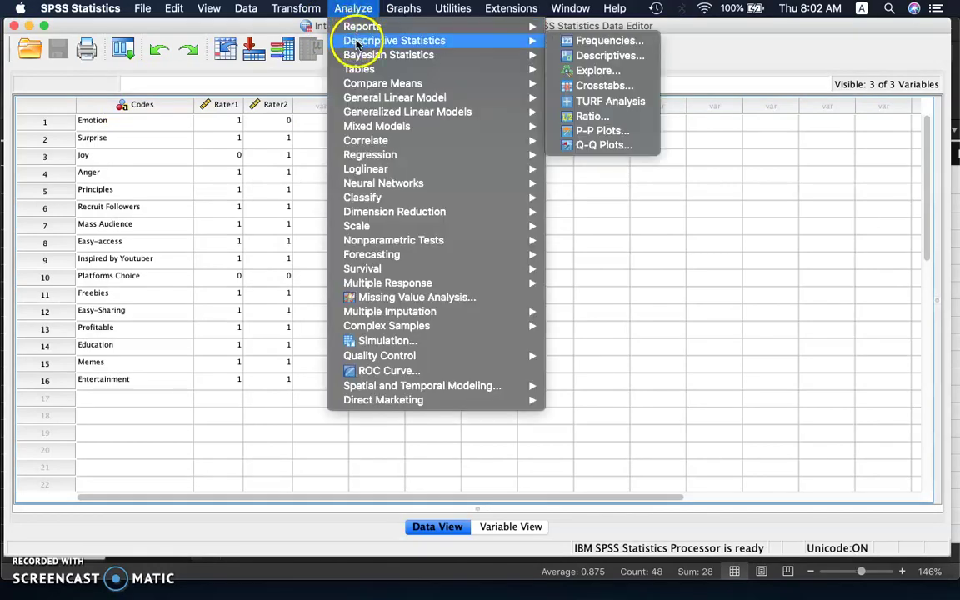
{"action": "left_click", "coordinate": [642, 88]}
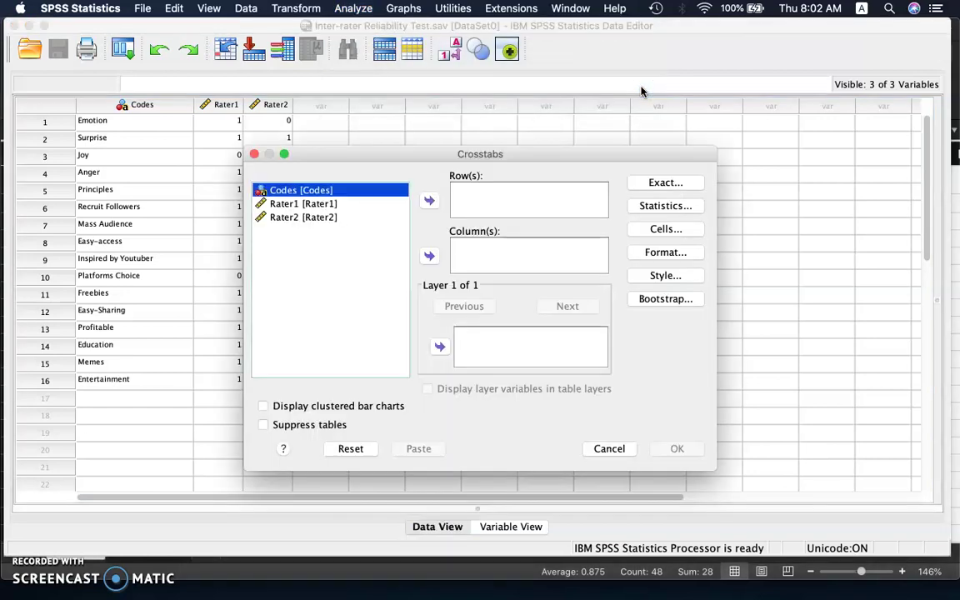
{"action": "left_click_drag", "start_coordinate": [475, 162], "coordinate": [409, 96]}
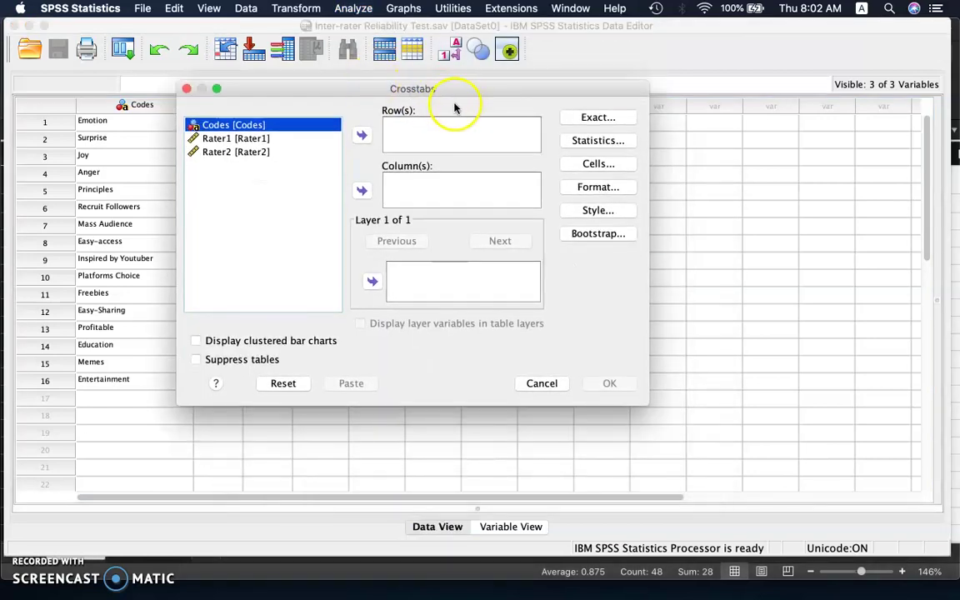
{"action": "left_click", "coordinate": [231, 141]}
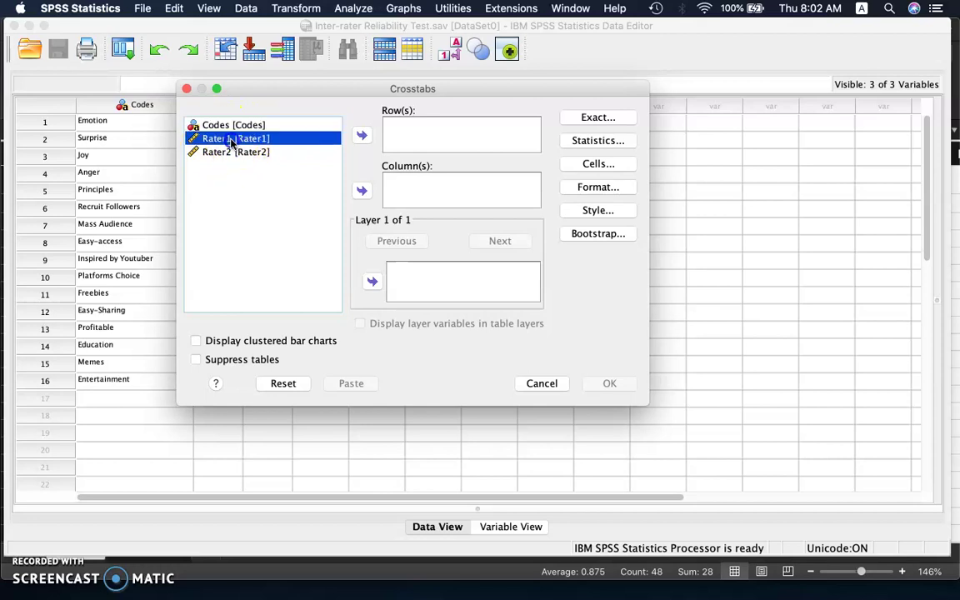
{"action": "left_click", "coordinate": [362, 136]}
{"action": "left_click", "coordinate": [282, 140]}
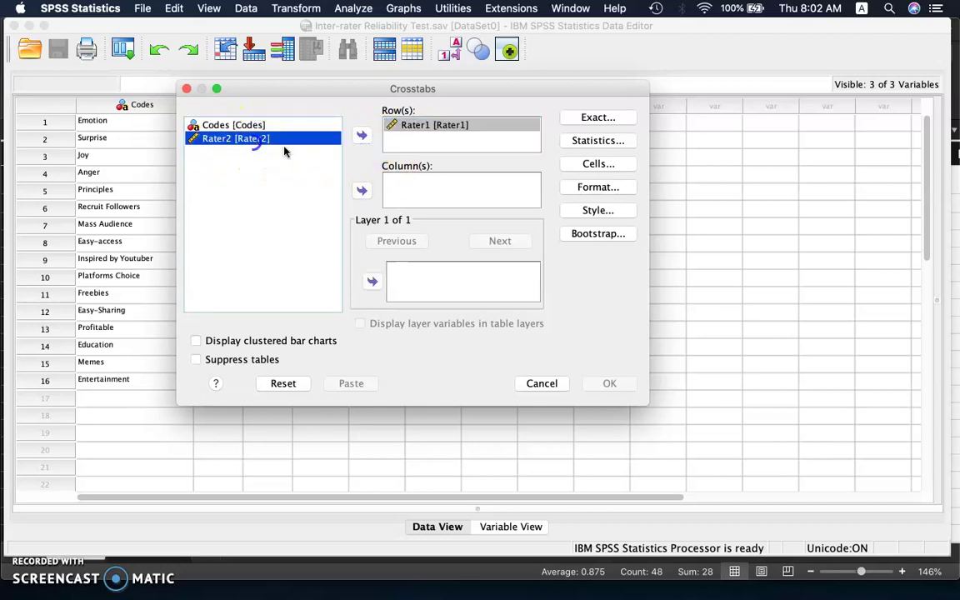
{"action": "left_click", "coordinate": [362, 191]}
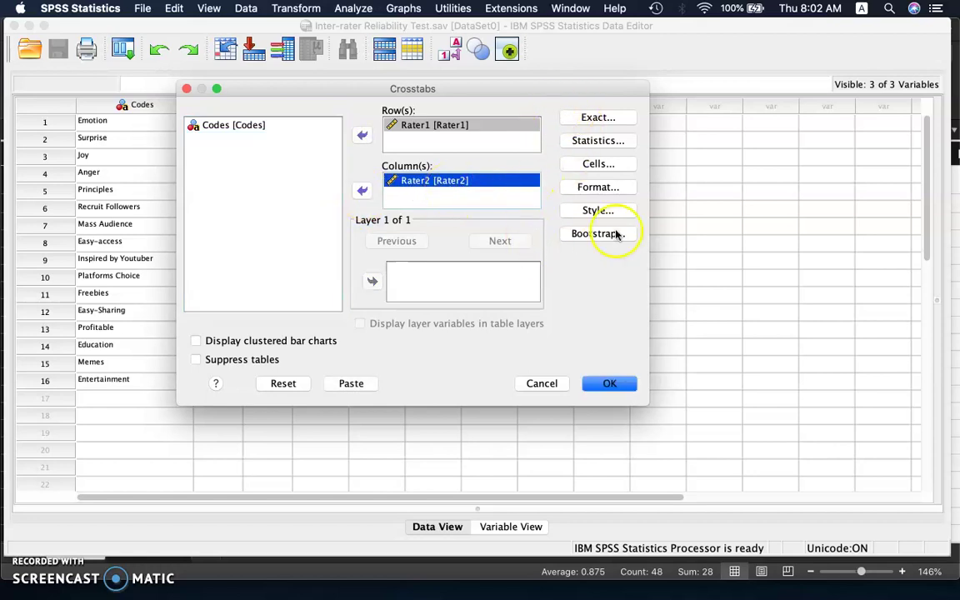
- Request Kappa with observed cell counts and run the Rater1 by Rater2 crosstab, yielding Kappa .429
{"action": "left_click", "coordinate": [586, 144]}
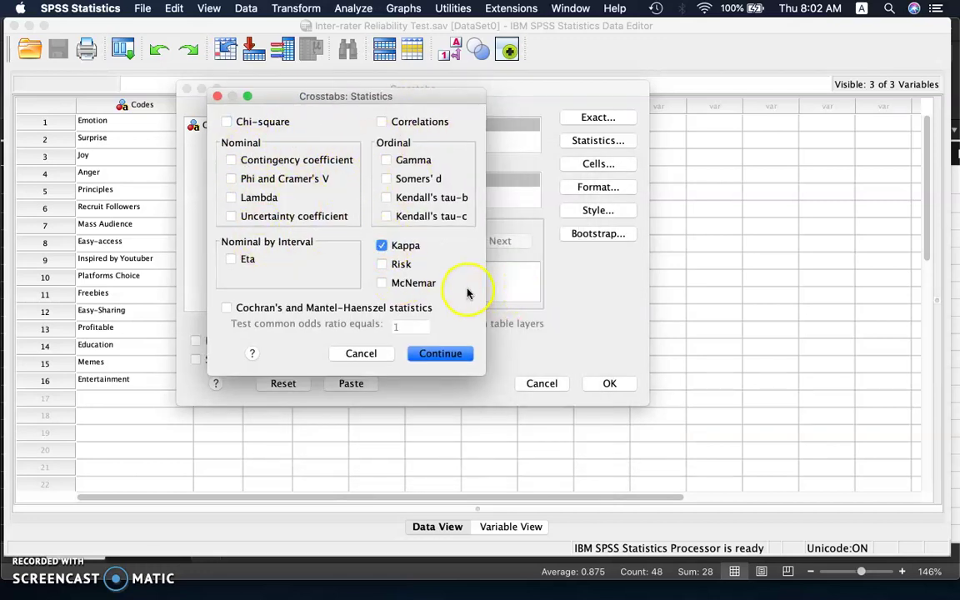
{"action": "left_click", "coordinate": [439, 353]}
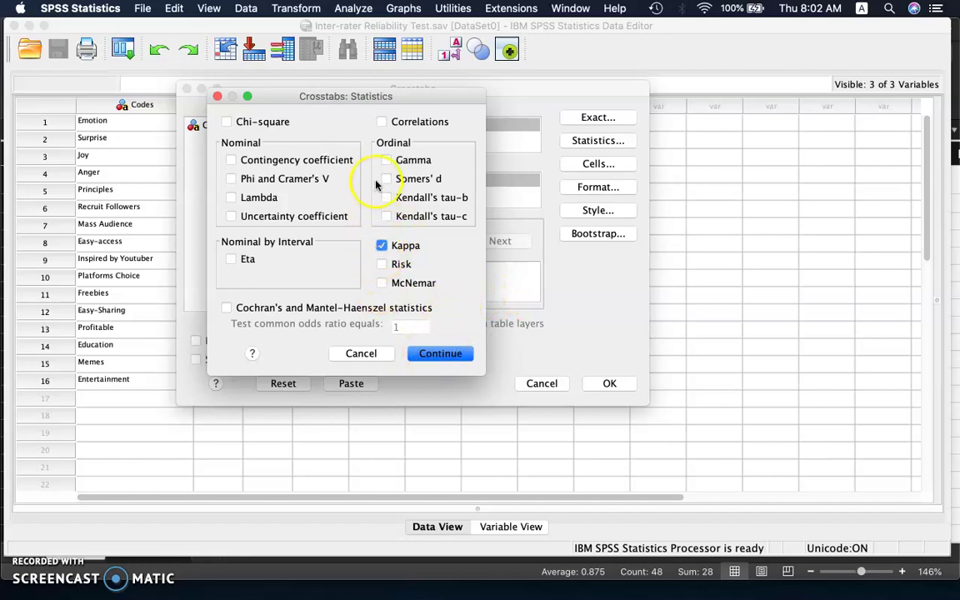
{"action": "left_click", "coordinate": [435, 356]}
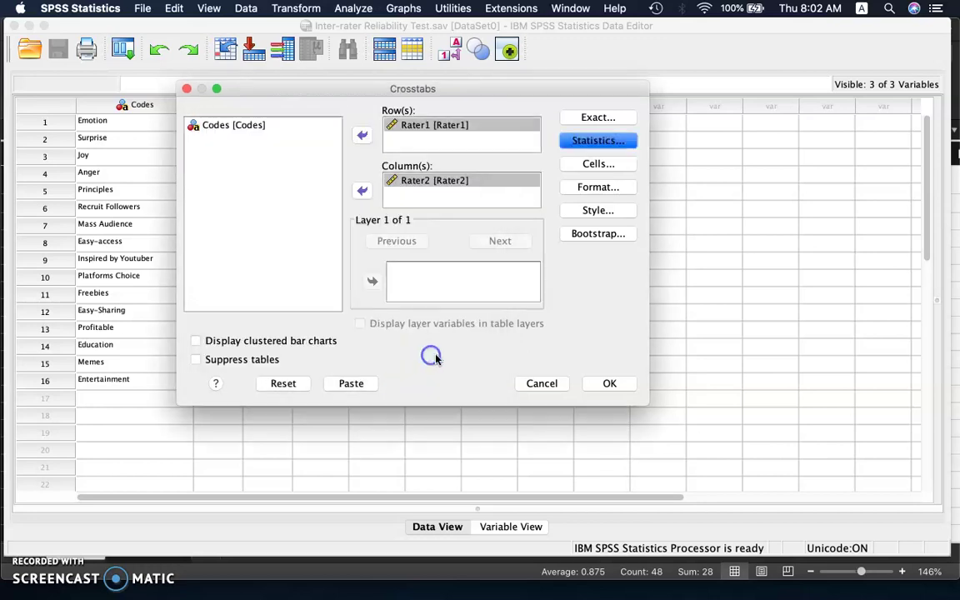
{"action": "left_click", "coordinate": [586, 165]}
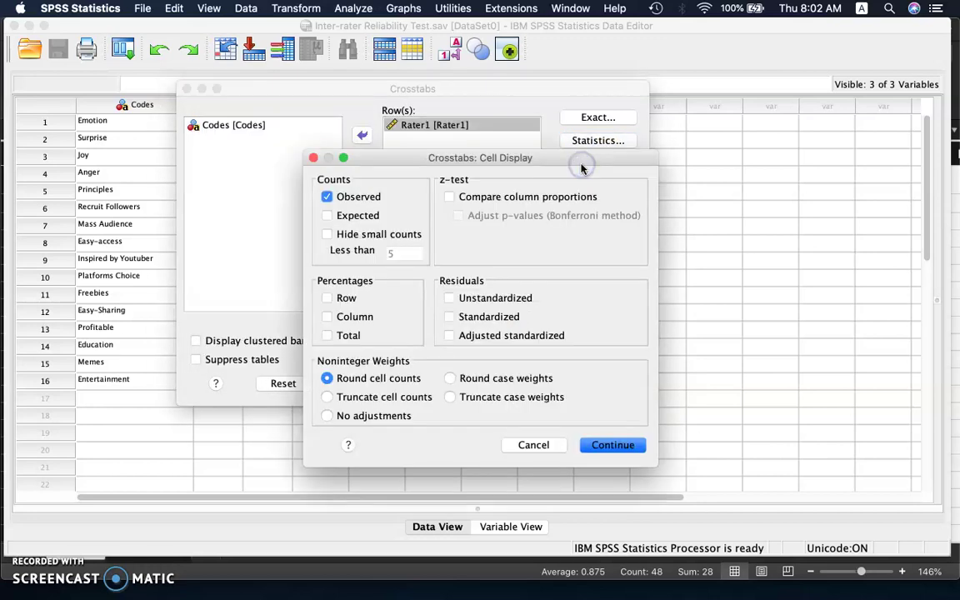
{"action": "left_click_drag", "start_coordinate": [497, 159], "coordinate": [460, 104]}
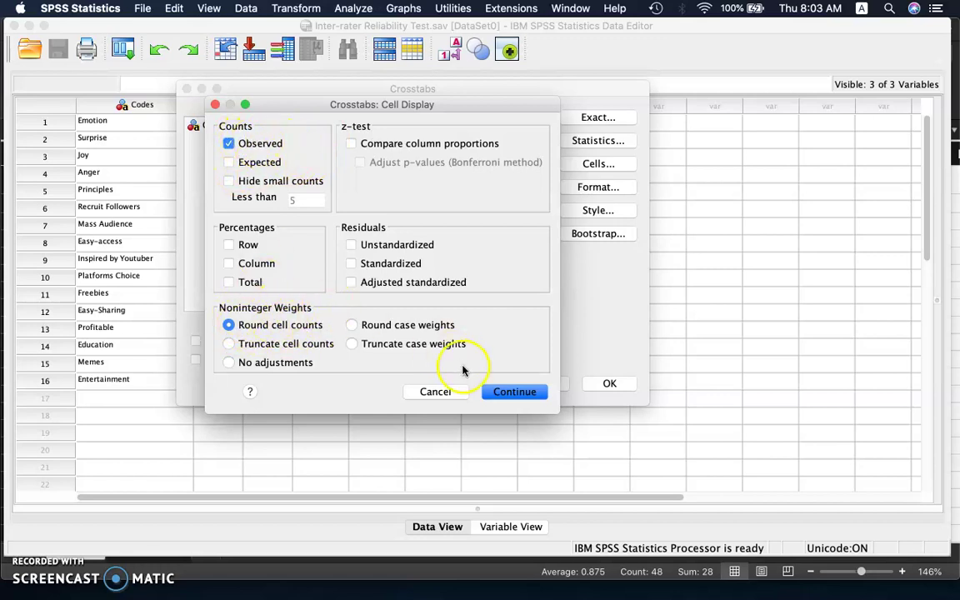
{"action": "left_click", "coordinate": [508, 393]}
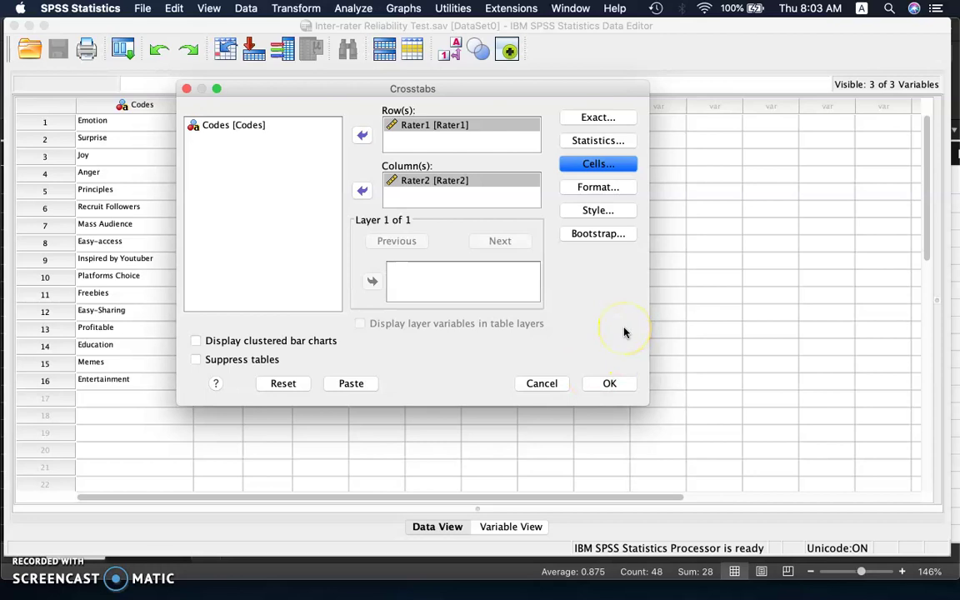
{"action": "left_click", "coordinate": [602, 389]}
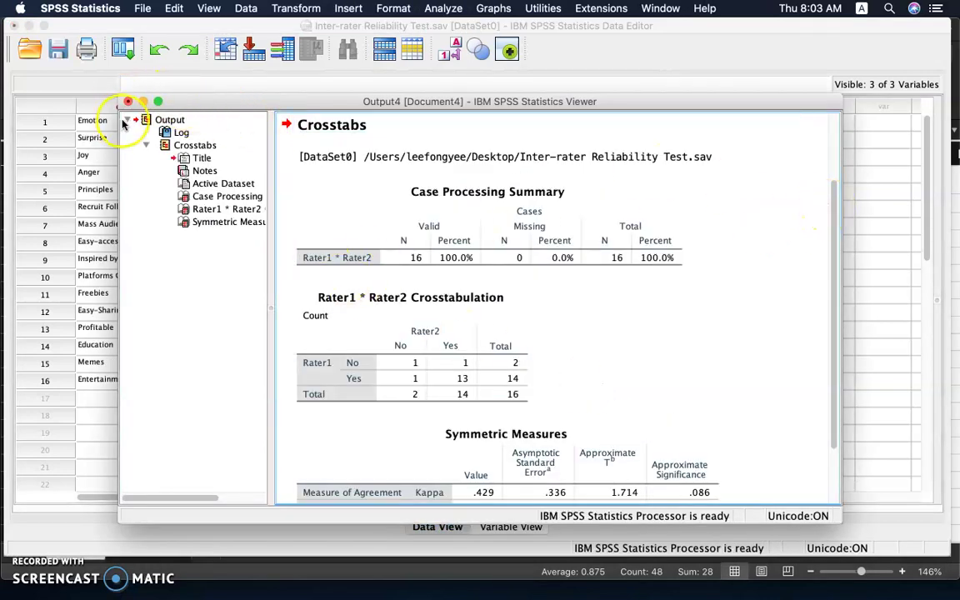
- Enlarge the output viewer and inspect the Case Processing Summary and Rater1 * Rater2 Crosstabulation tables
{"action": "left_click_drag", "start_coordinate": [76, 109], "coordinate": [15, 110]}
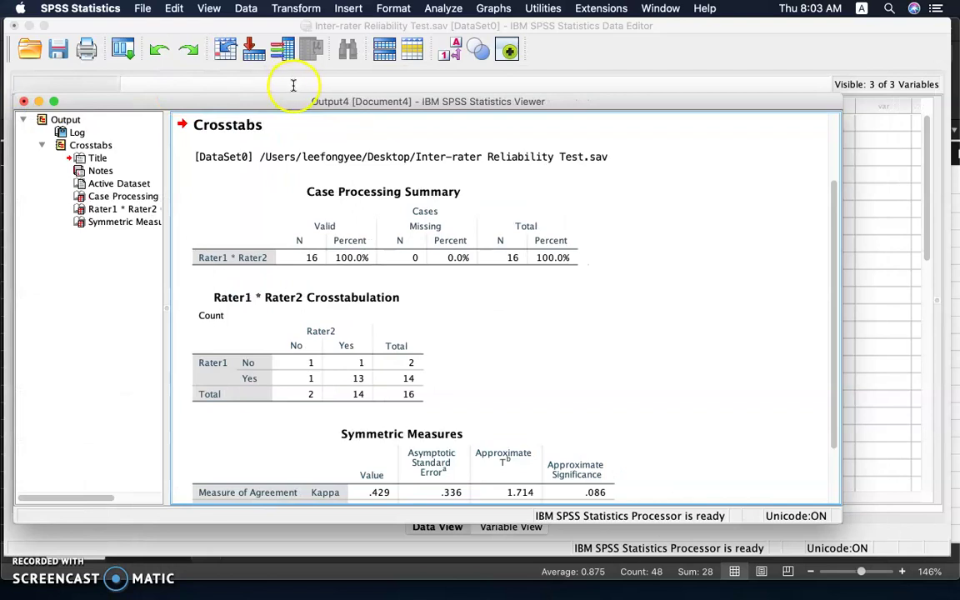
{"action": "left_click_drag", "start_coordinate": [291, 92], "coordinate": [392, 19]}
{"action": "left_click", "coordinate": [397, 172]}
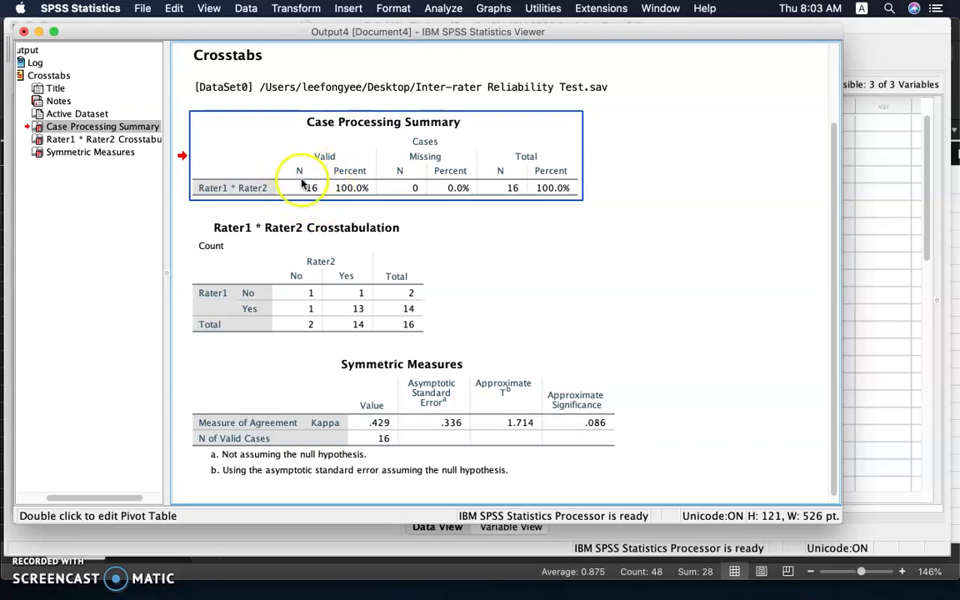
{"action": "left_click", "coordinate": [334, 323]}
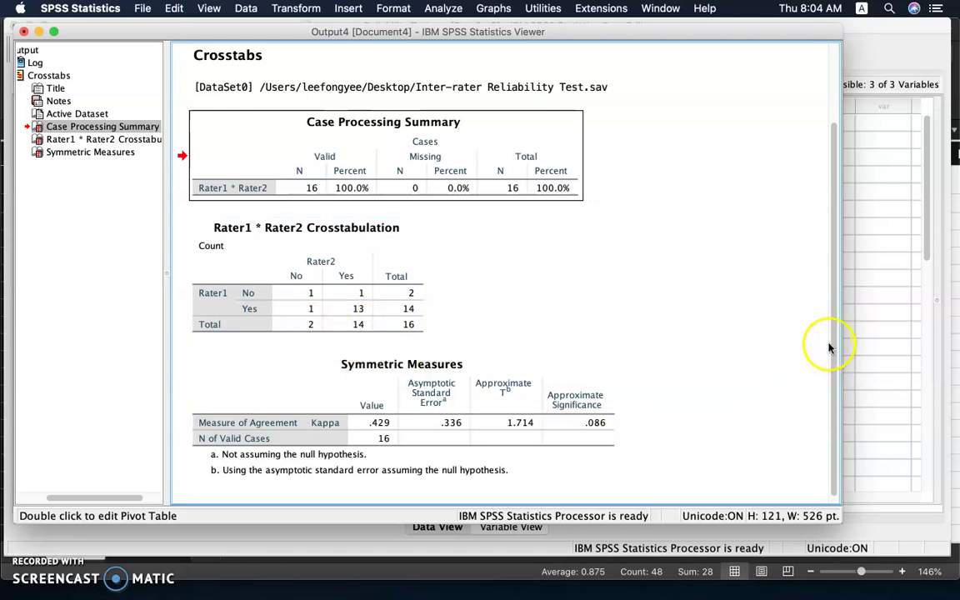
- Review the Symmetric Measures table (Kappa .429, significance .086) alongside the other output tables
{"action": "scroll", "coordinate": [832, 348], "scroll_direction": "down", "scroll_amount": 1}
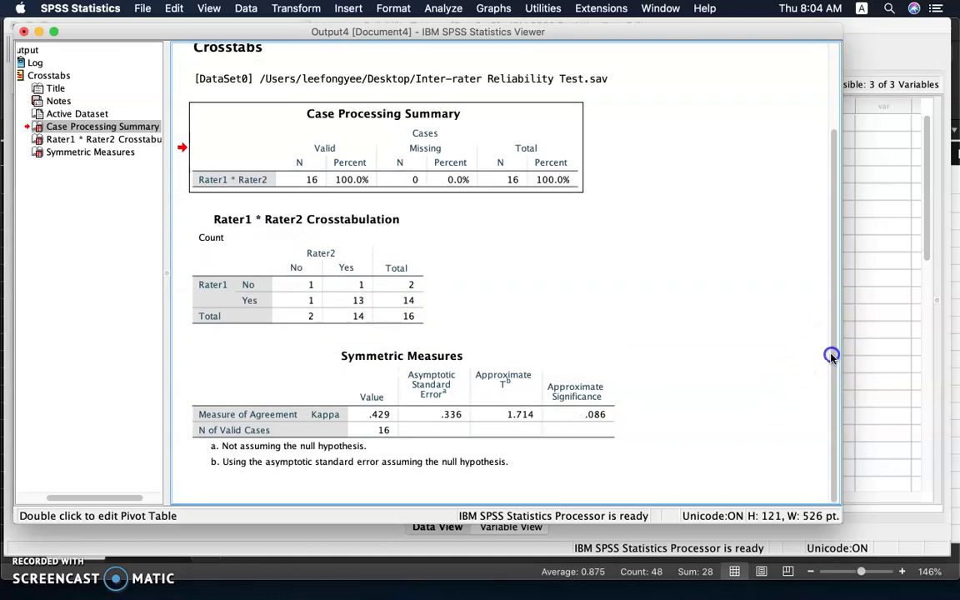
{"action": "left_click", "coordinate": [377, 413]}
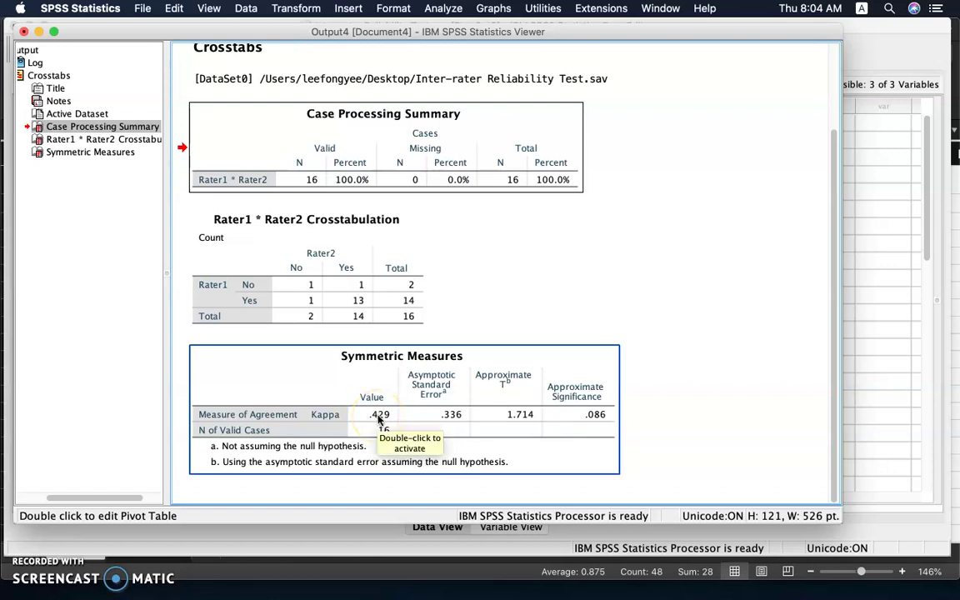
{"action": "left_click", "coordinate": [557, 258]}
{"action": "left_click", "coordinate": [292, 278]}
{"action": "left_click", "coordinate": [422, 148]}
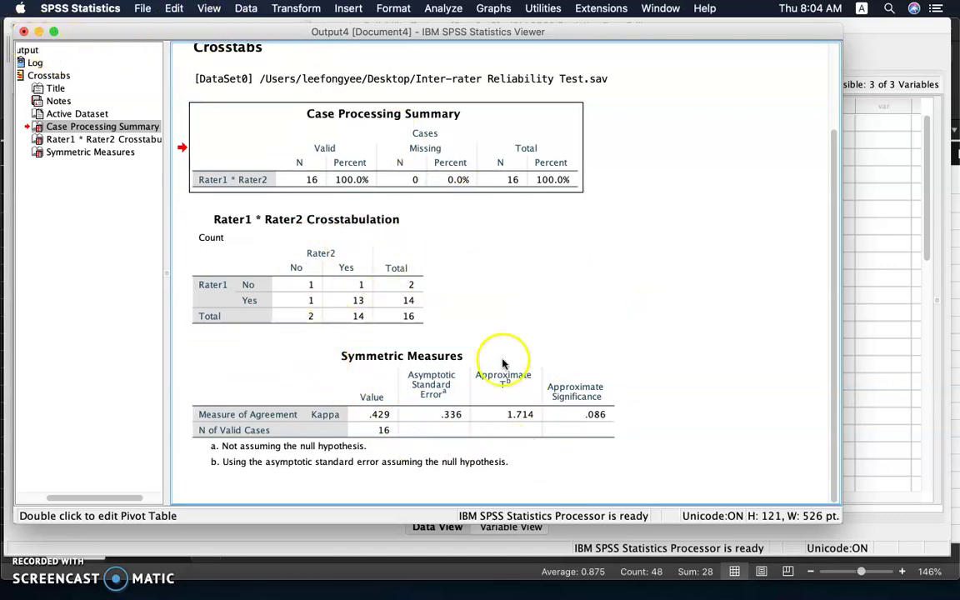
- Close the Crosstabs output without saving and compare both raters' codes for Joy
{"action": "left_click", "coordinate": [25, 32]}
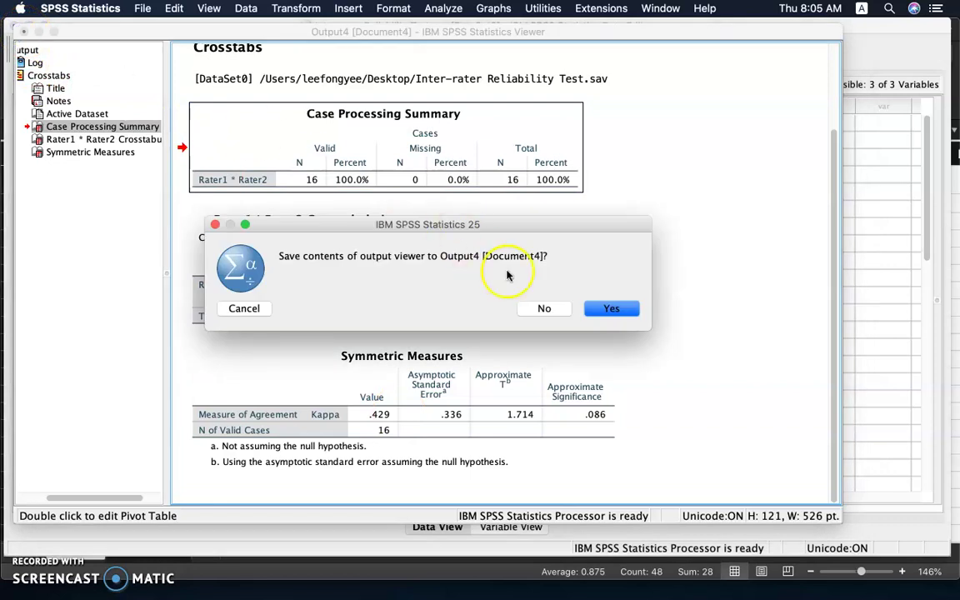
{"action": "left_click", "coordinate": [544, 309]}
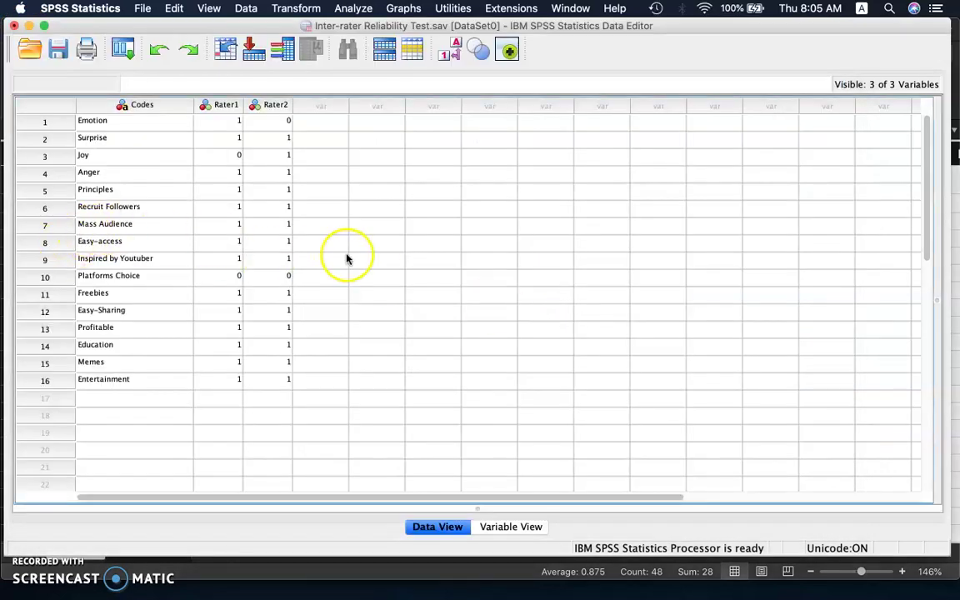
{"action": "left_click", "coordinate": [159, 125]}
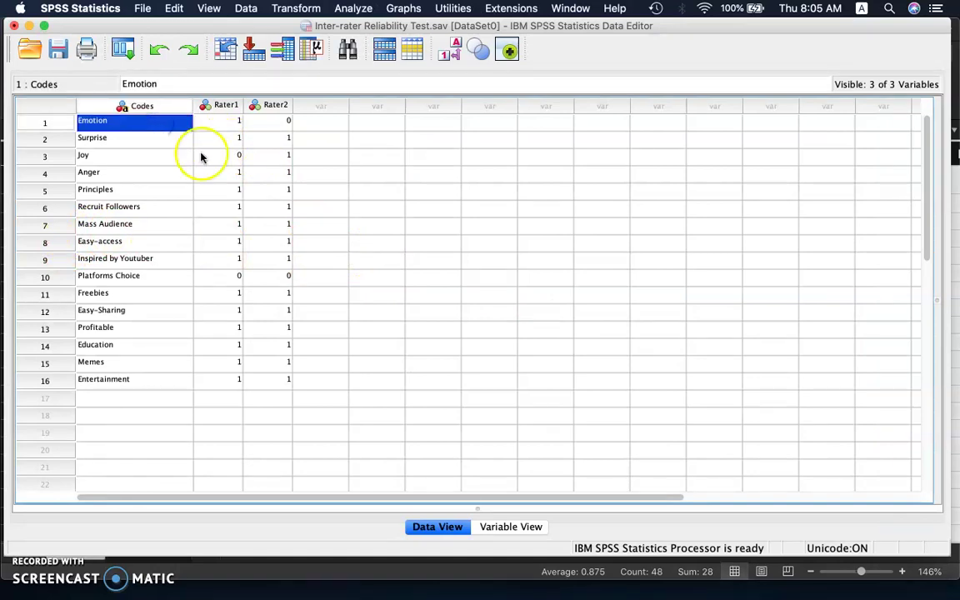
{"action": "left_click", "coordinate": [167, 157]}
{"action": "left_click", "coordinate": [217, 158]}
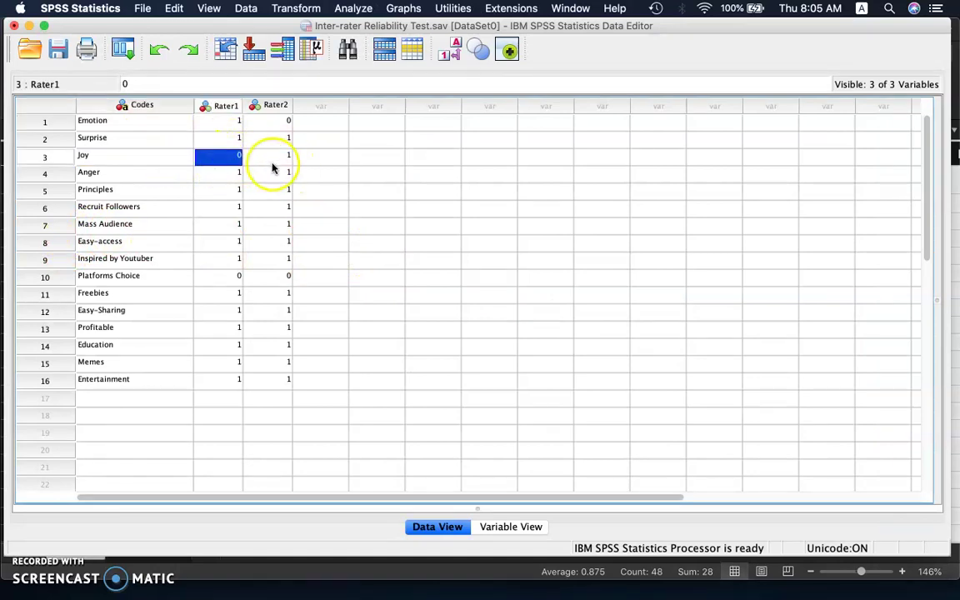
{"action": "left_click", "coordinate": [273, 162]}
{"action": "left_click", "coordinate": [122, 160]}
{"action": "left_click", "coordinate": [240, 158]}
{"action": "left_click", "coordinate": [272, 163]}
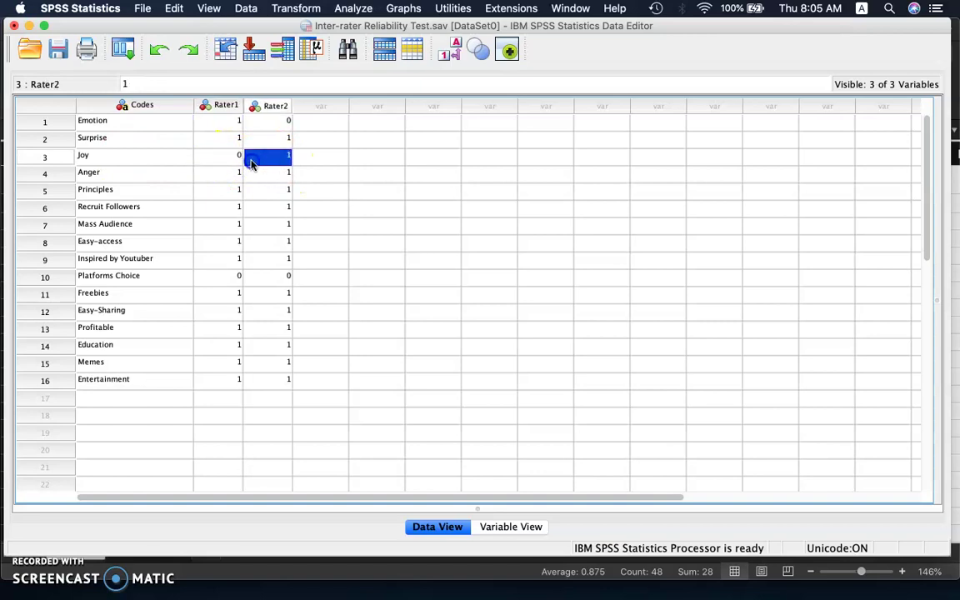
{"action": "left_click", "coordinate": [232, 159]}
{"action": "left_click", "coordinate": [152, 155]}
{"action": "left_click", "coordinate": [232, 161]}
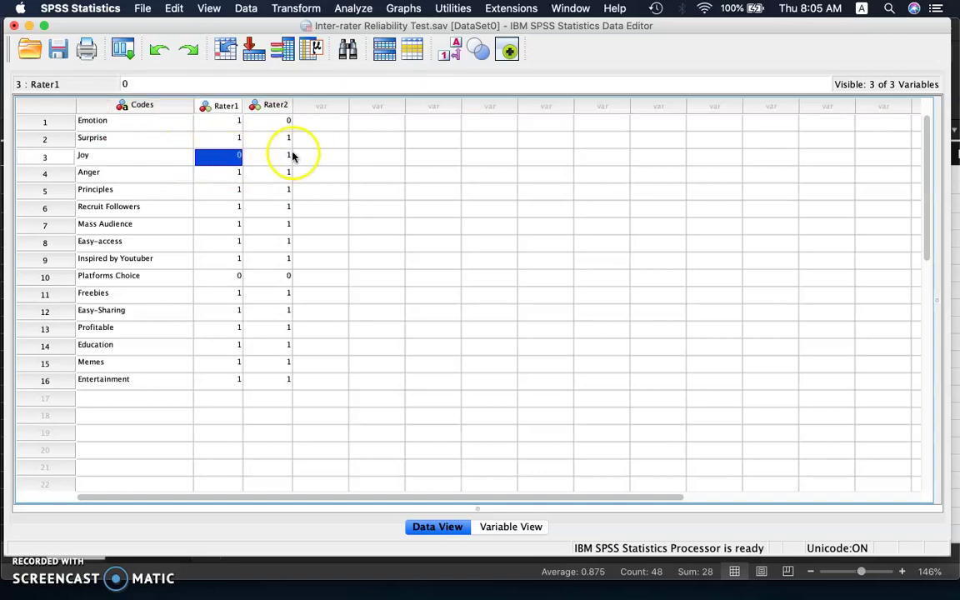
- Change Rater1's code for Joy in row 3 from 0 to 1
{"action": "left_click", "coordinate": [99, 160]}
{"action": "left_click", "coordinate": [226, 157]}
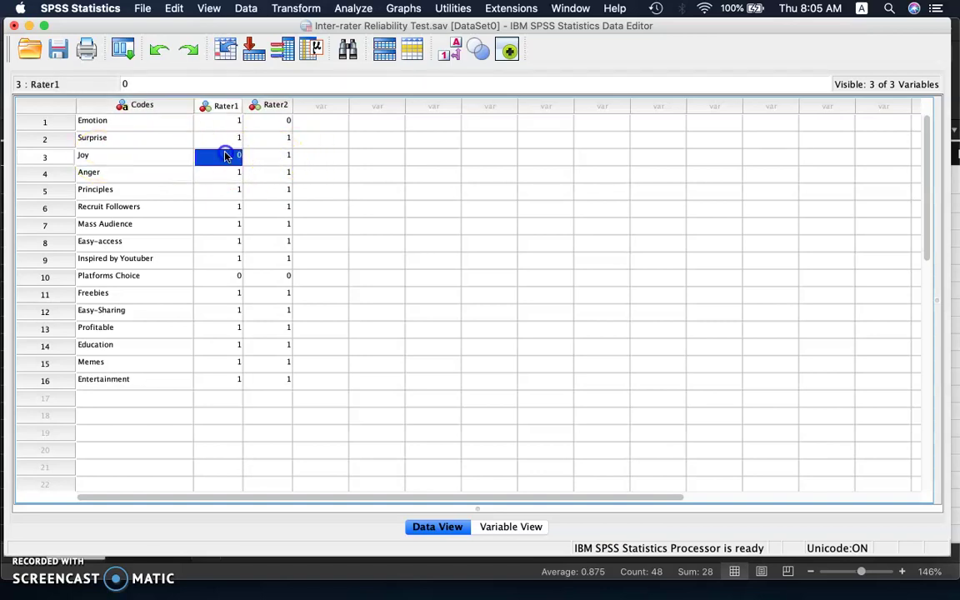
{"action": "left_click", "coordinate": [157, 157]}
{"action": "left_click", "coordinate": [232, 157]}
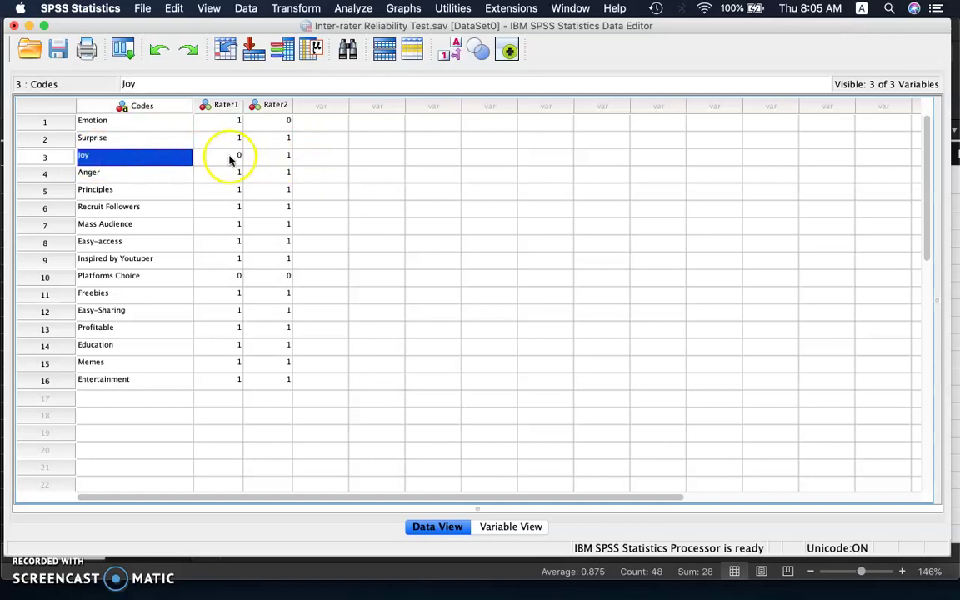
{"action": "type", "text": "1"}
{"action": "key", "text": "Return"}
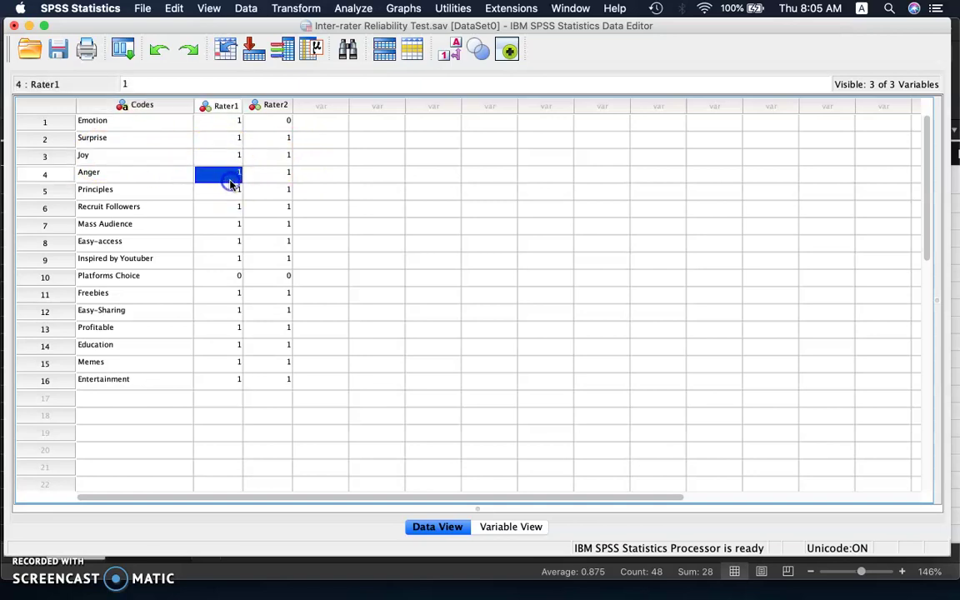
{"action": "left_click", "coordinate": [227, 159]}
{"action": "left_click", "coordinate": [265, 157]}
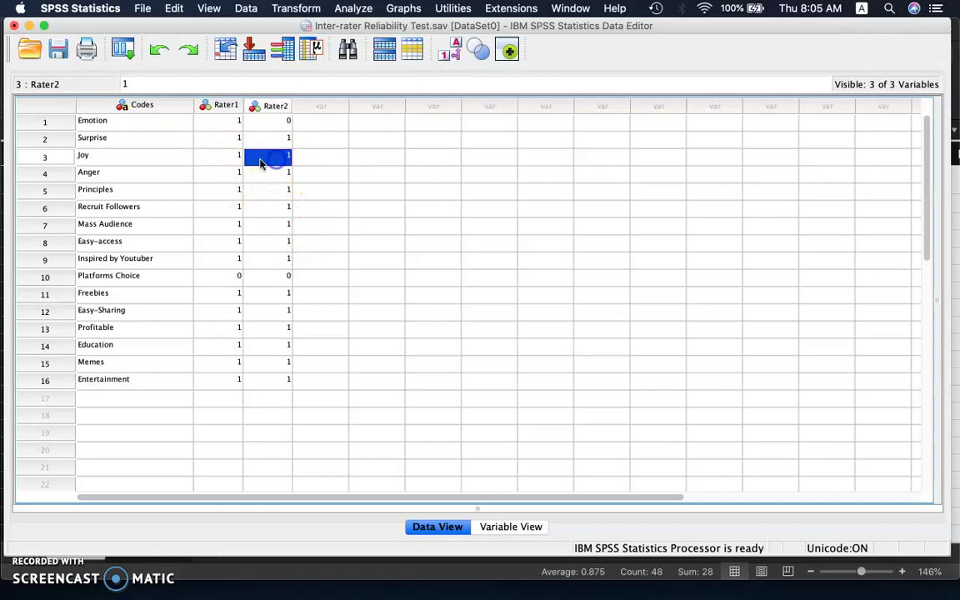
{"action": "left_click", "coordinate": [233, 158]}
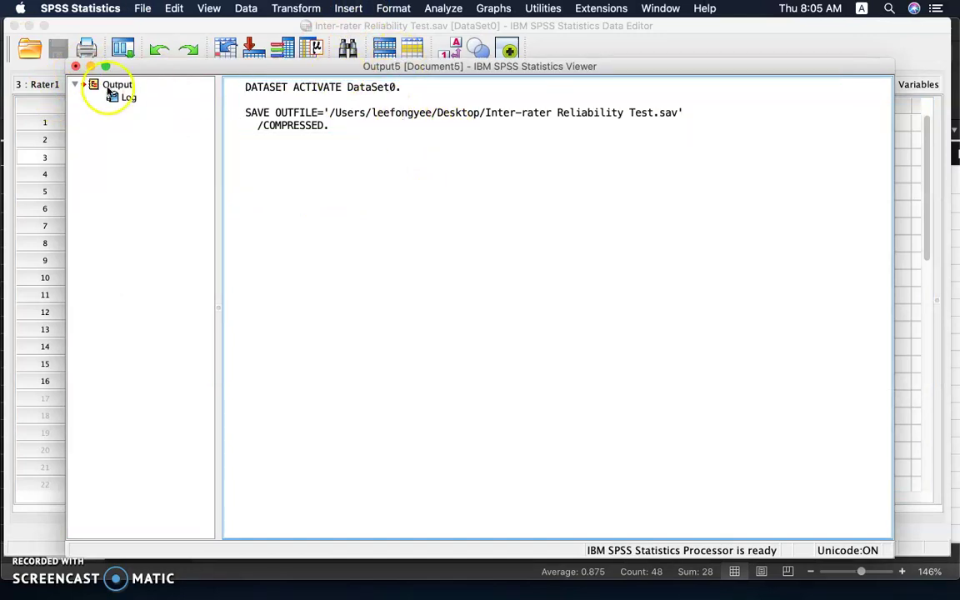
- Discard the old output without saving and reopen the Rater1 by Rater2 Crosstabs setup
{"action": "left_click", "coordinate": [75, 66]}
{"action": "left_click", "coordinate": [590, 343]}
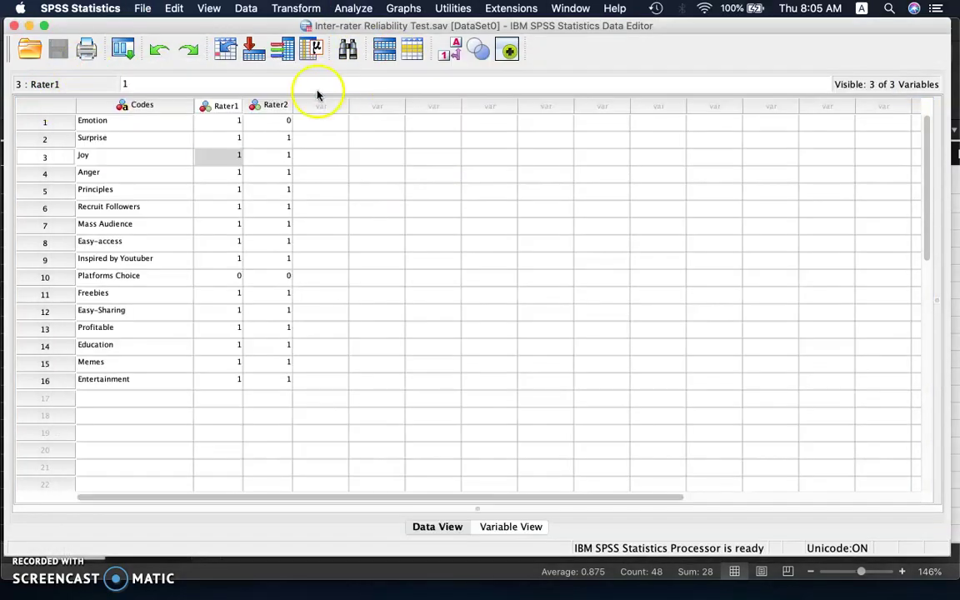
{"action": "left_click", "coordinate": [352, 10]}
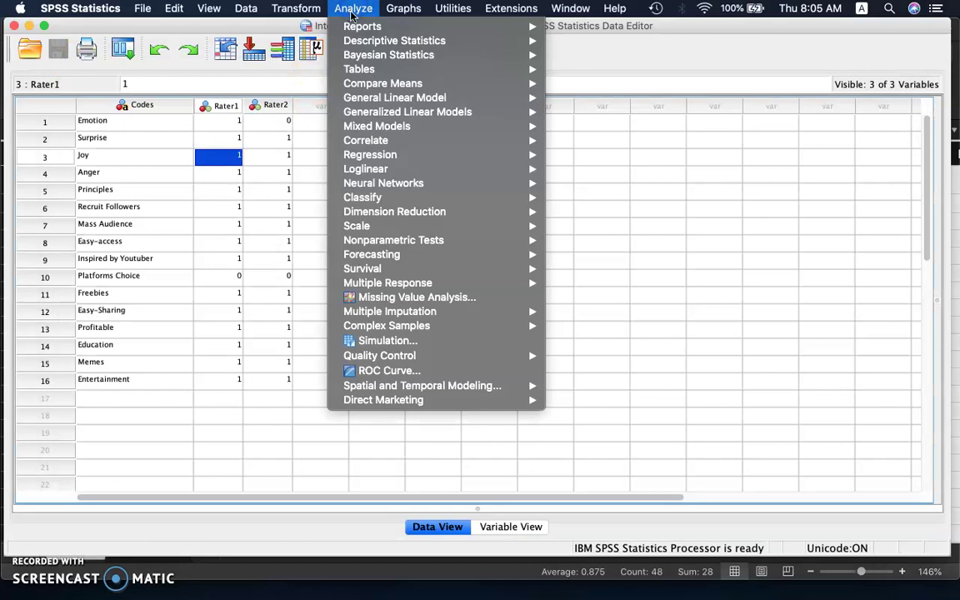
{"action": "mouse_move", "coordinate": [375, 40]}
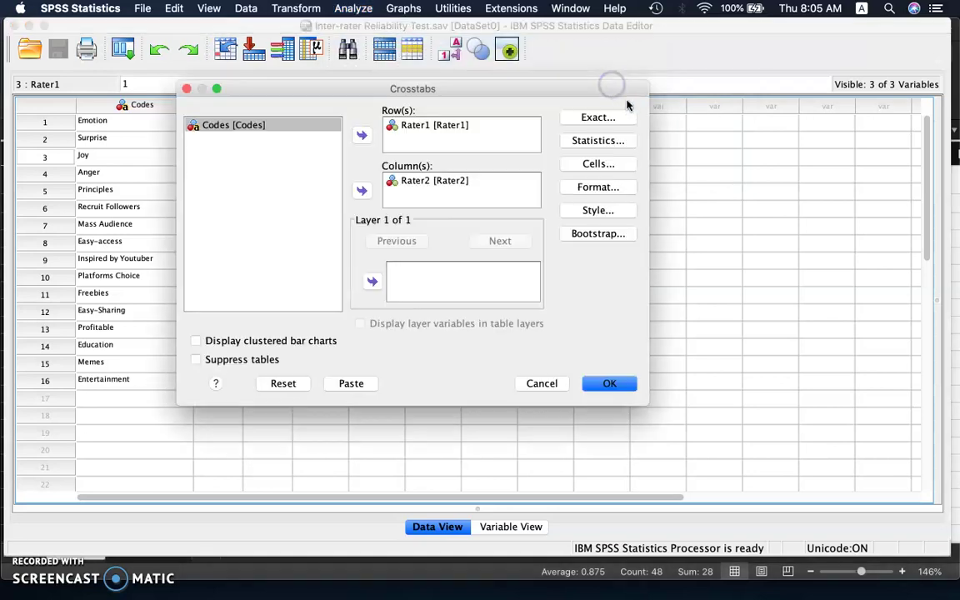
{"action": "left_click", "coordinate": [613, 159]}
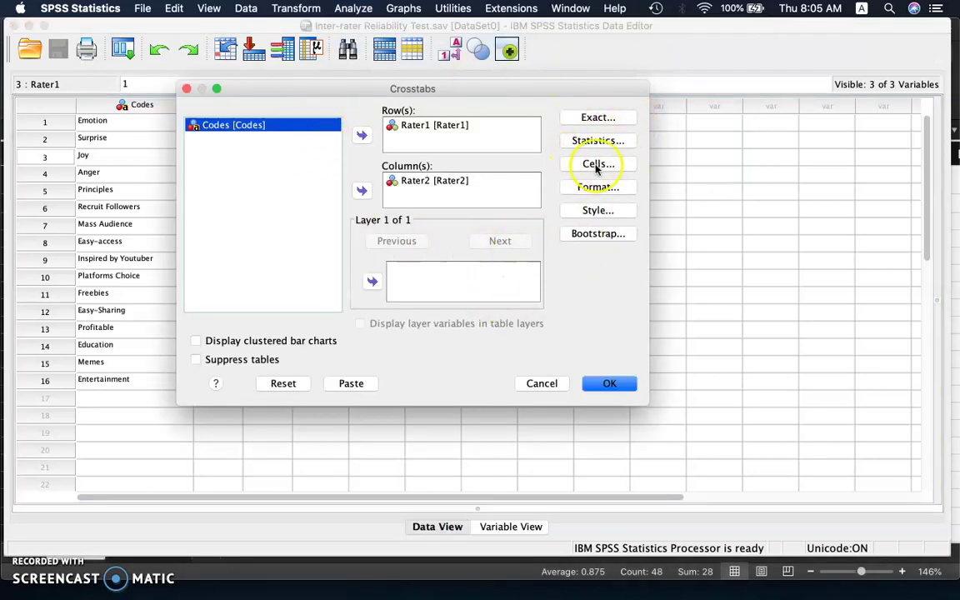
- Keep Kappa and observed counts and rerun the crosstab, now giving Kappa .636
{"action": "left_click", "coordinate": [597, 143]}
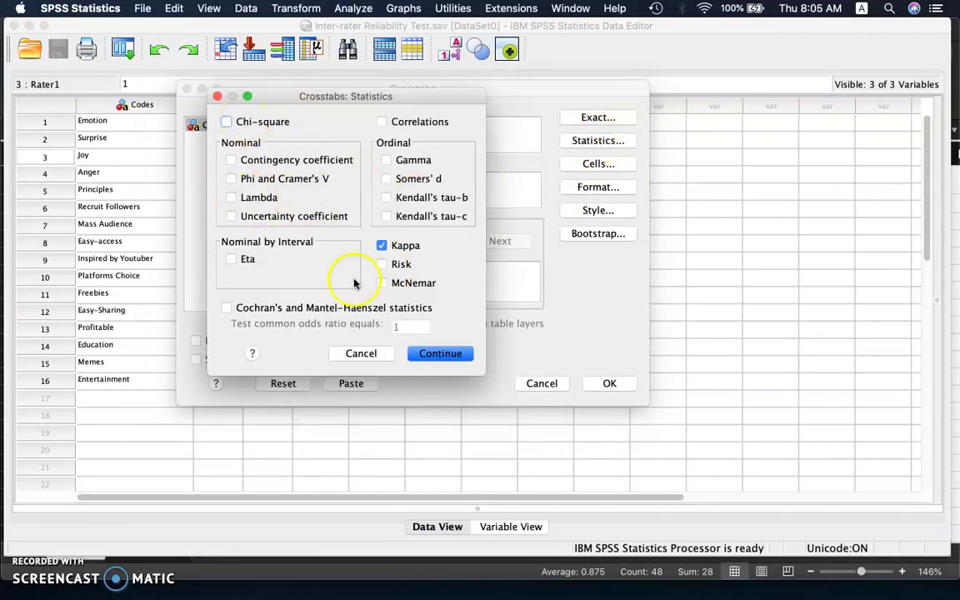
{"action": "left_click", "coordinate": [430, 353]}
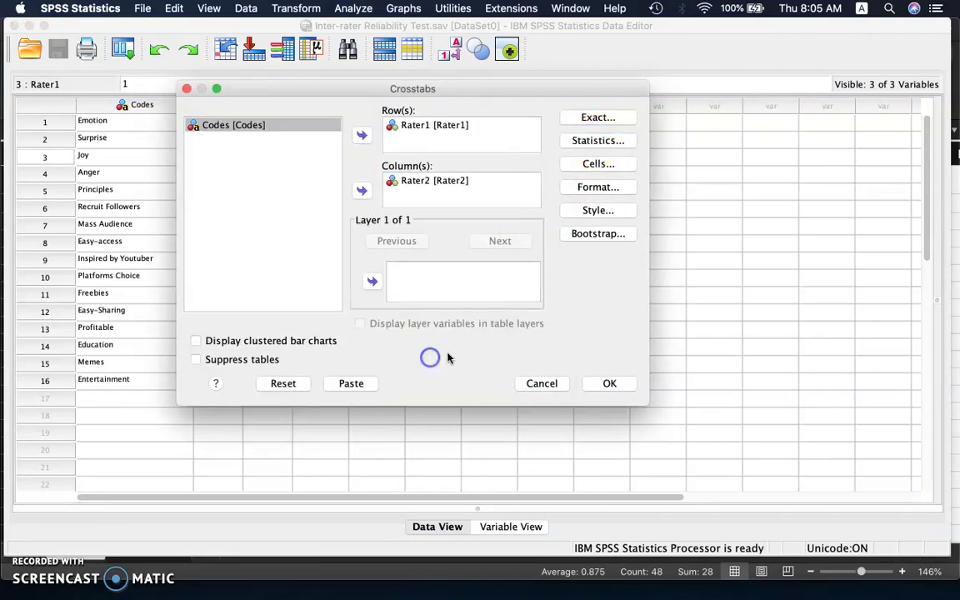
{"action": "left_click", "coordinate": [602, 164]}
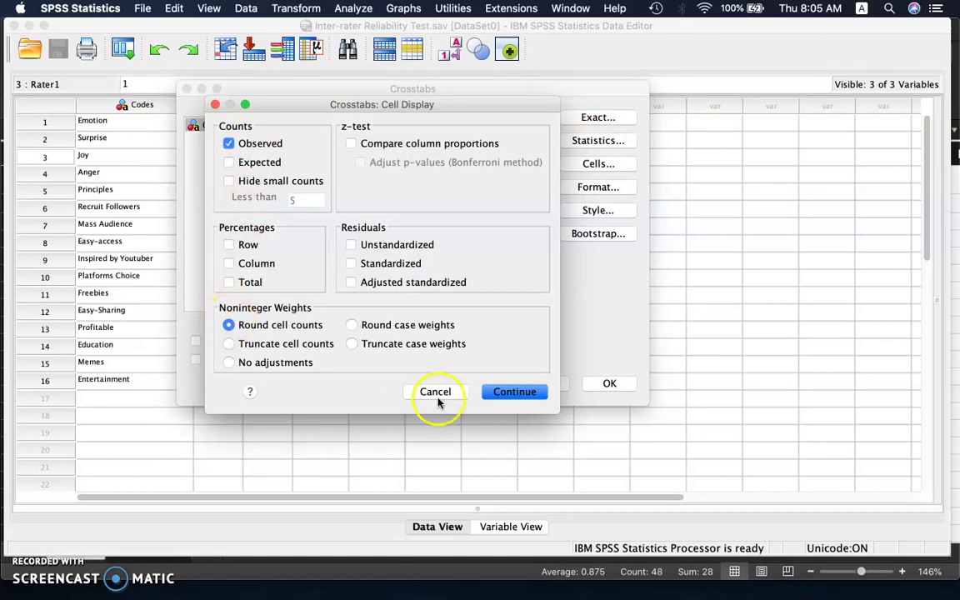
{"action": "left_click", "coordinate": [492, 392]}
{"action": "left_click", "coordinate": [611, 384]}
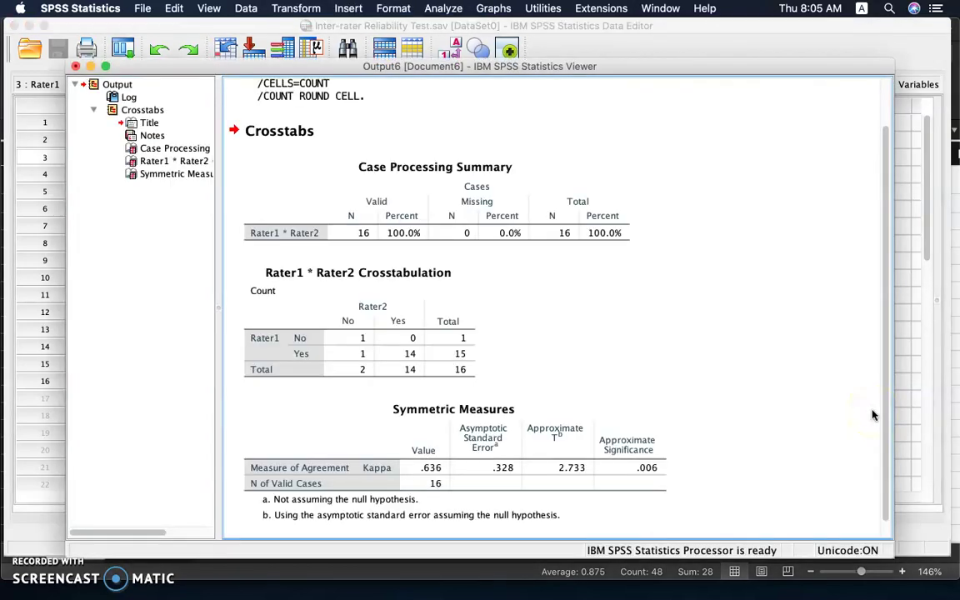
{"action": "scroll", "coordinate": [879, 240], "scroll_direction": "down", "scroll_amount": 1}
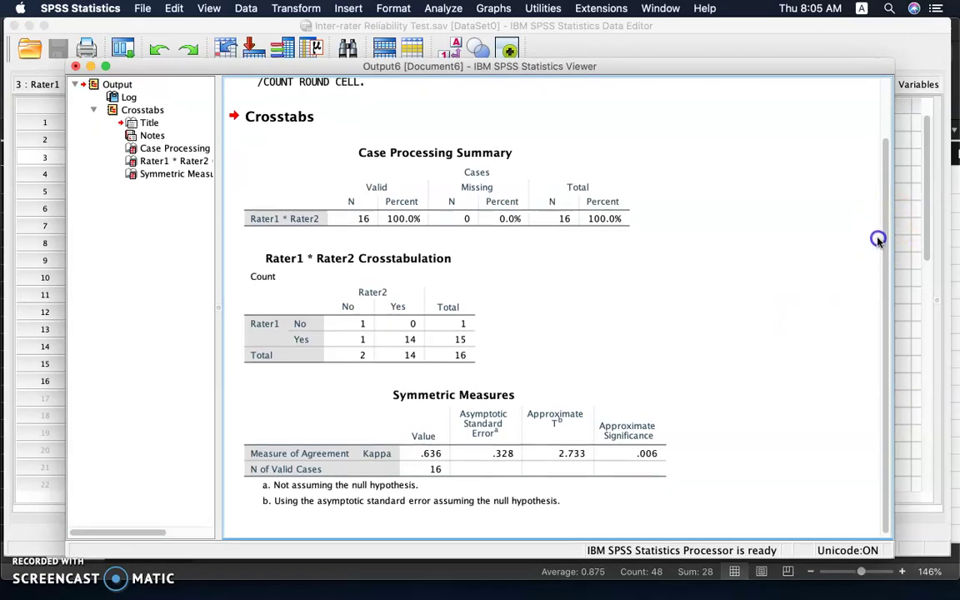
{"action": "left_click", "coordinate": [615, 457]}
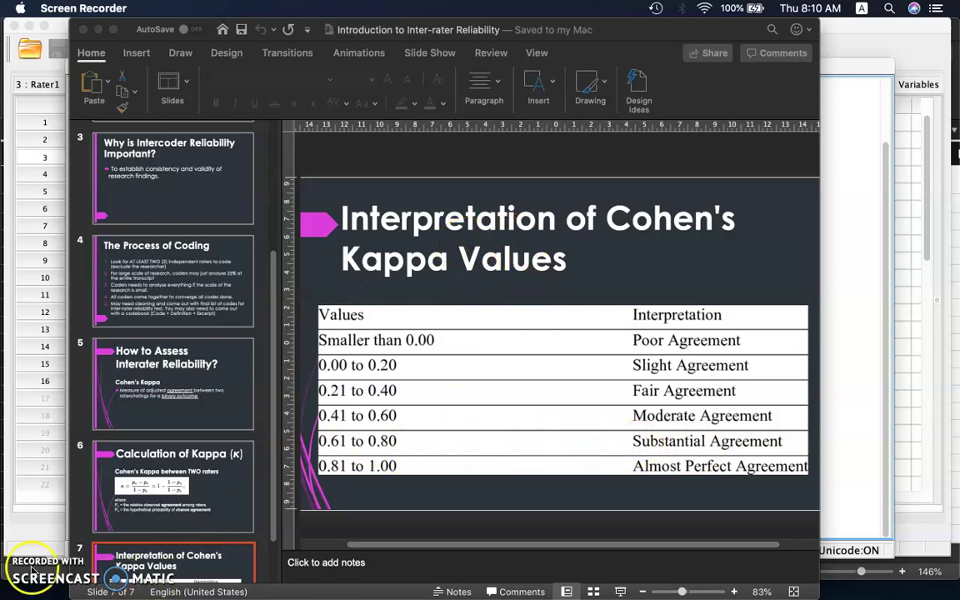
{"action": "key", "text": "super+Tab"}
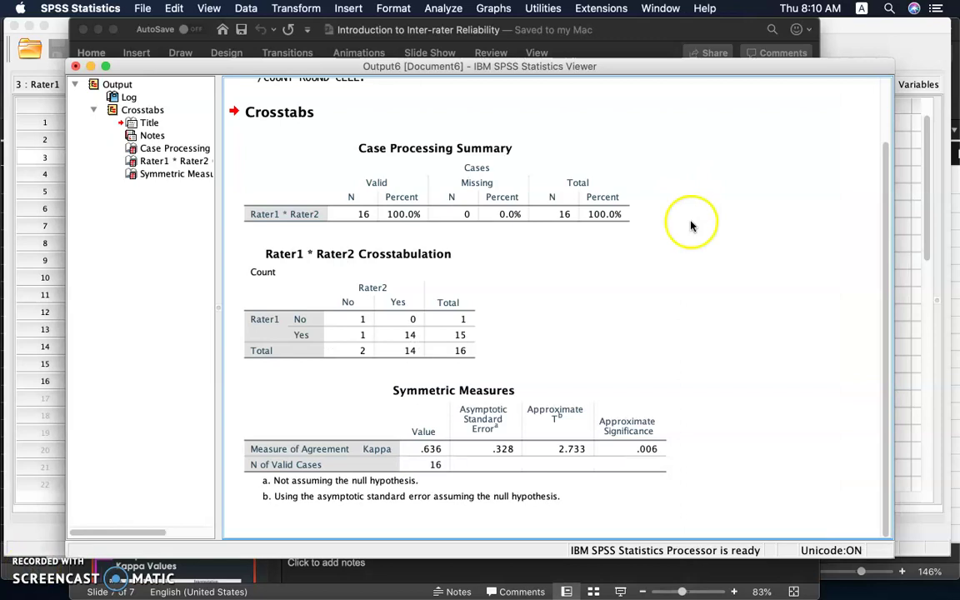
- Save the output to Desktop as the viewer file 'Output6-Test Reliability Test.spv'
{"action": "left_click", "coordinate": [143, 8]}
{"action": "left_click", "coordinate": [170, 110]}
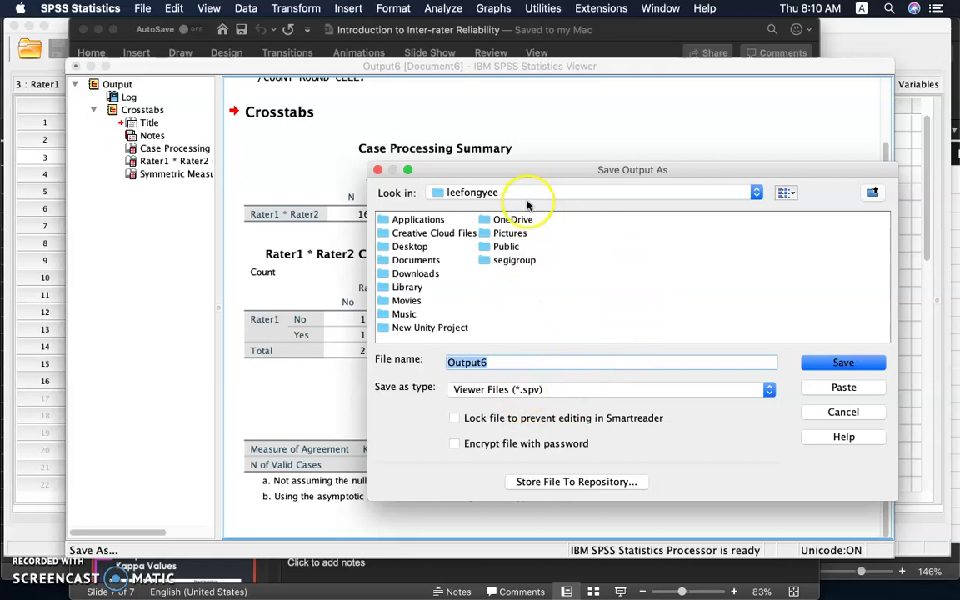
{"action": "left_click", "coordinate": [410, 246]}
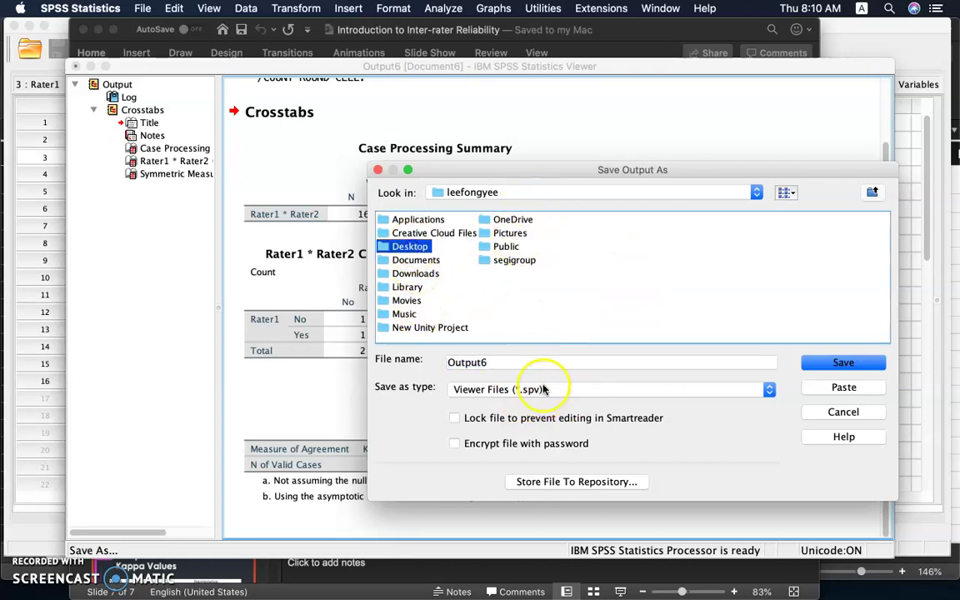
{"action": "left_click", "coordinate": [632, 368]}
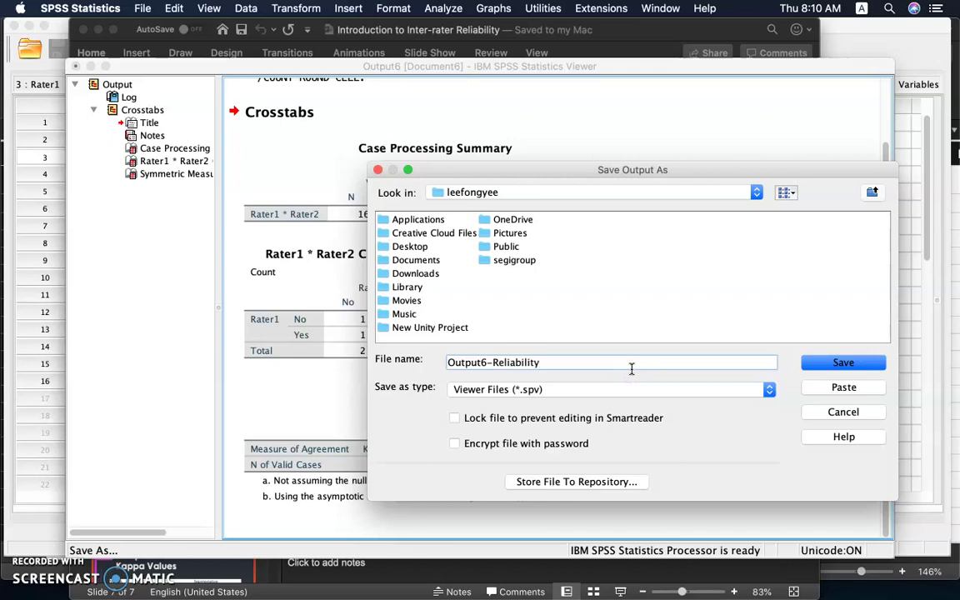
{"action": "type", "text": "-Reliability Test"}
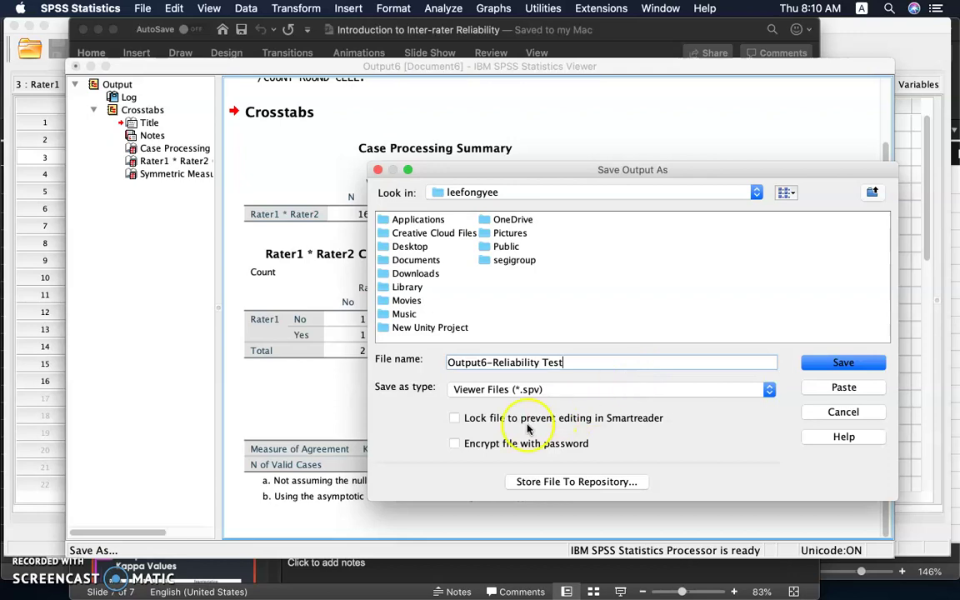
{"action": "left_click", "coordinate": [491, 362]}
{"action": "type", "text": "Test"}
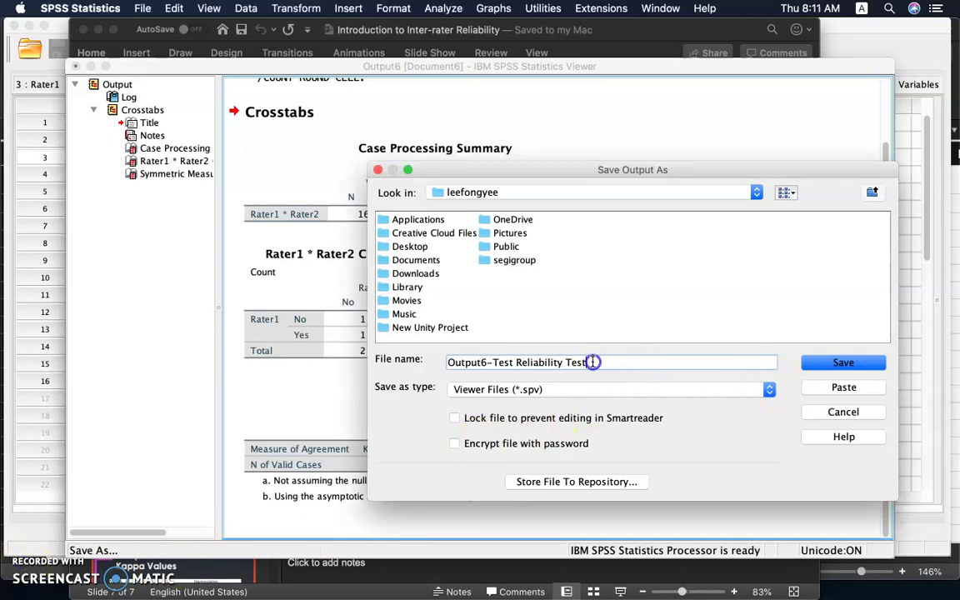
{"action": "left_click", "coordinate": [824, 367]}
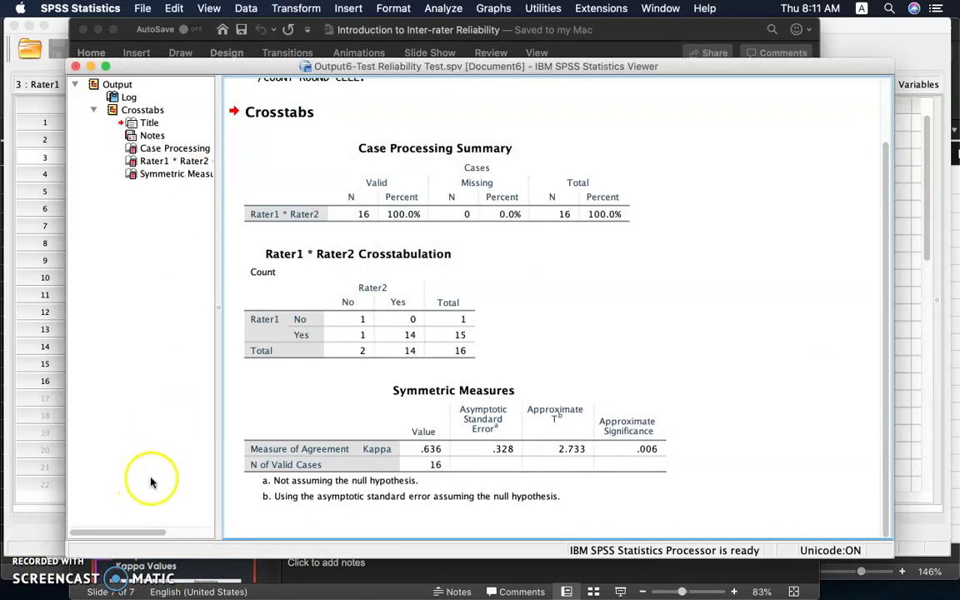
{"action": "left_click", "coordinate": [298, 457]}
{"action": "left_click", "coordinate": [386, 370]}
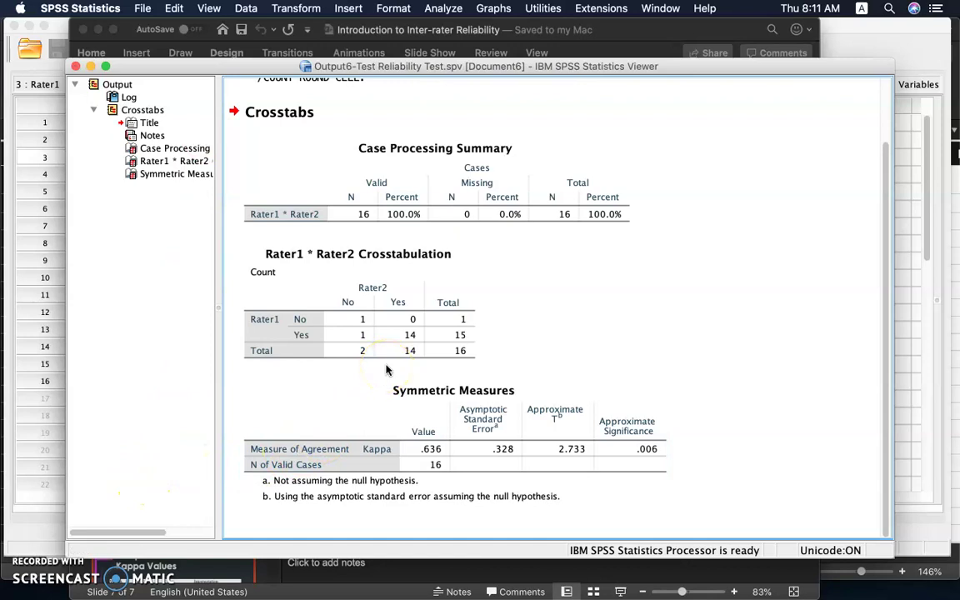